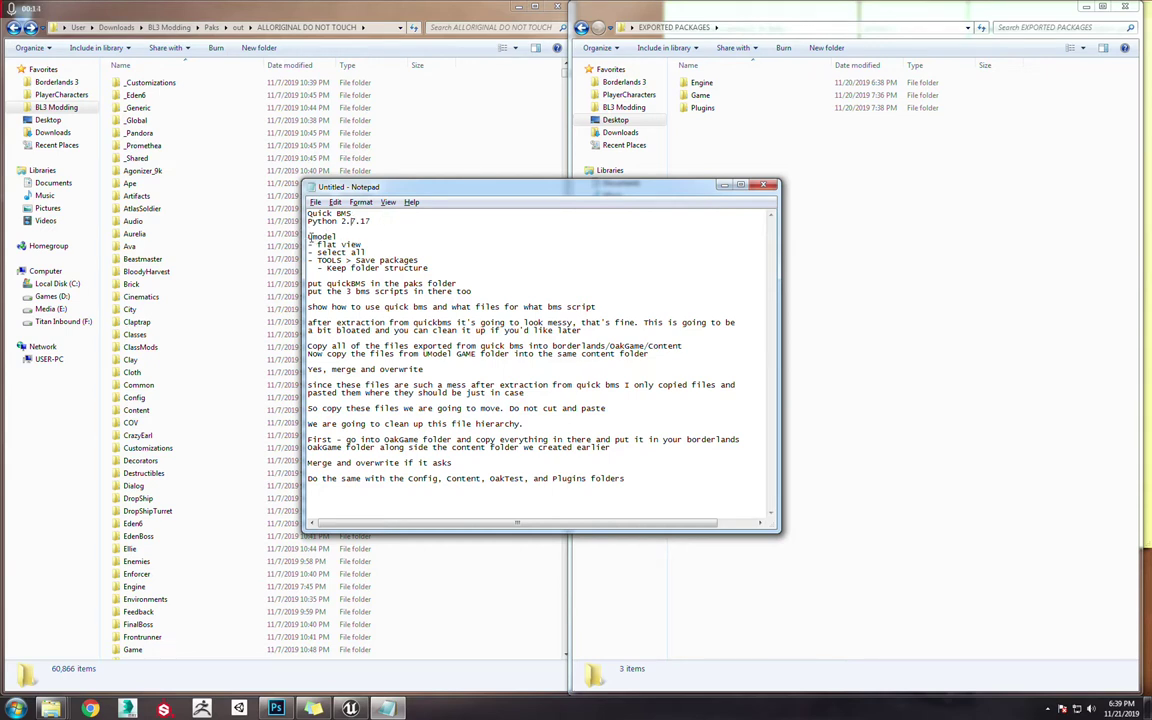
# Review the notes on exporting packages with Umodel and placing the three BMS scripts in the paks folder
pyautogui.doubleClick(310, 237)
pyautogui.moveTo(308, 213); pyautogui.dragTo(432, 266)
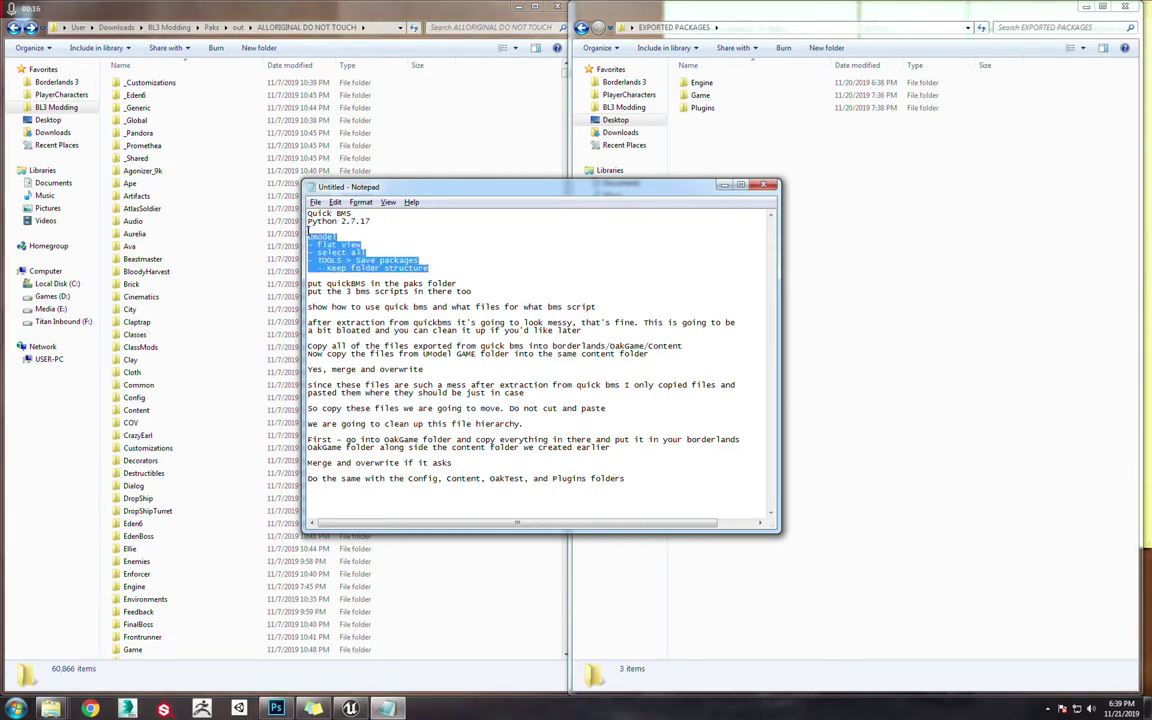
pyautogui.click(388, 232)
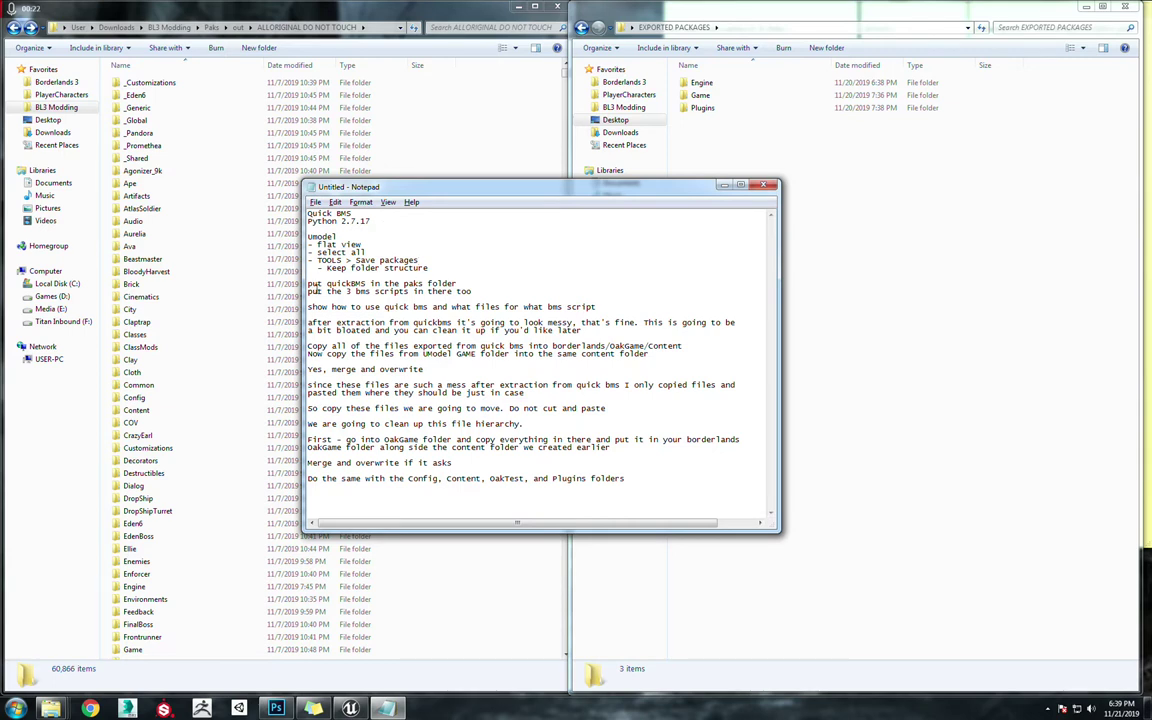
pyautogui.moveTo(317, 291); pyautogui.dragTo(545, 292)
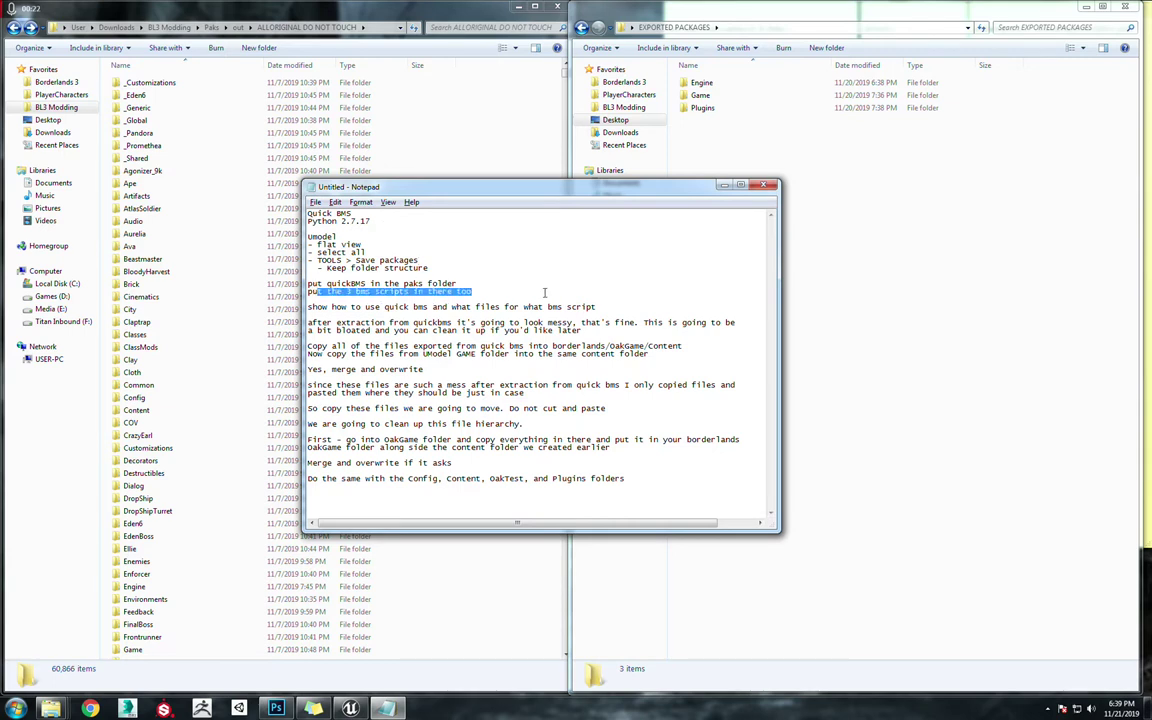
pyautogui.click(423, 252)
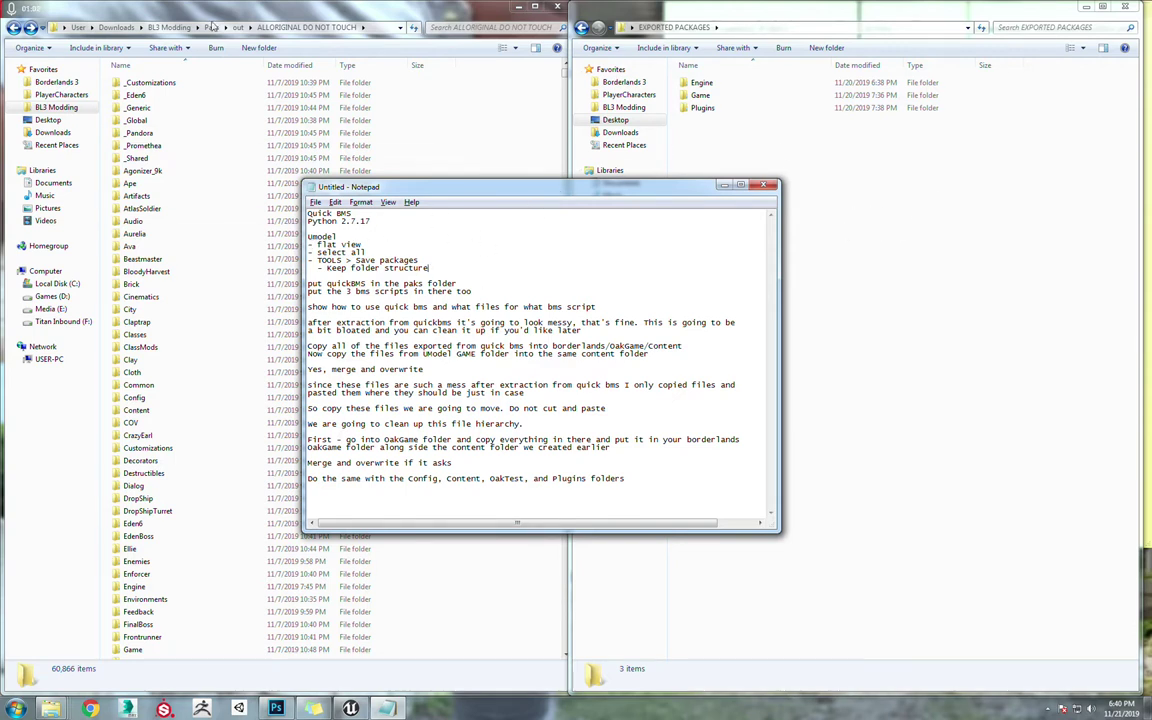
# Open the Paks folder inside BL3 Modding and examine the quickbms applications and the copied pak files
pyautogui.click(349, 17)
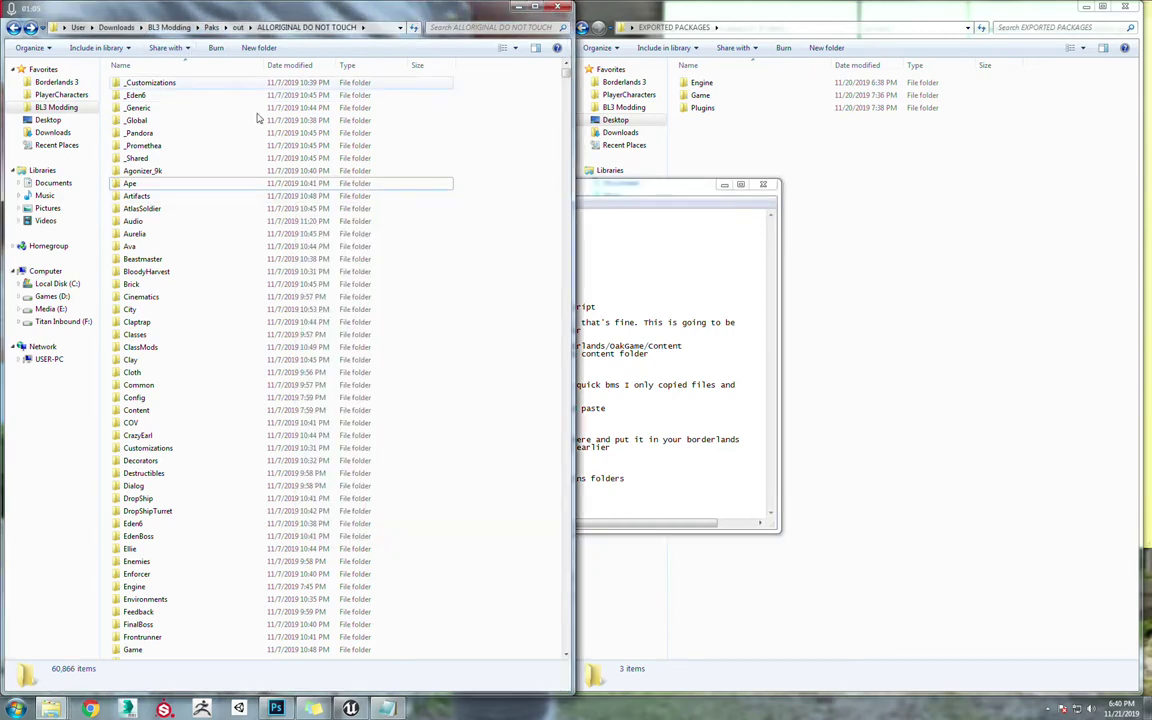
pyautogui.click(56, 107)
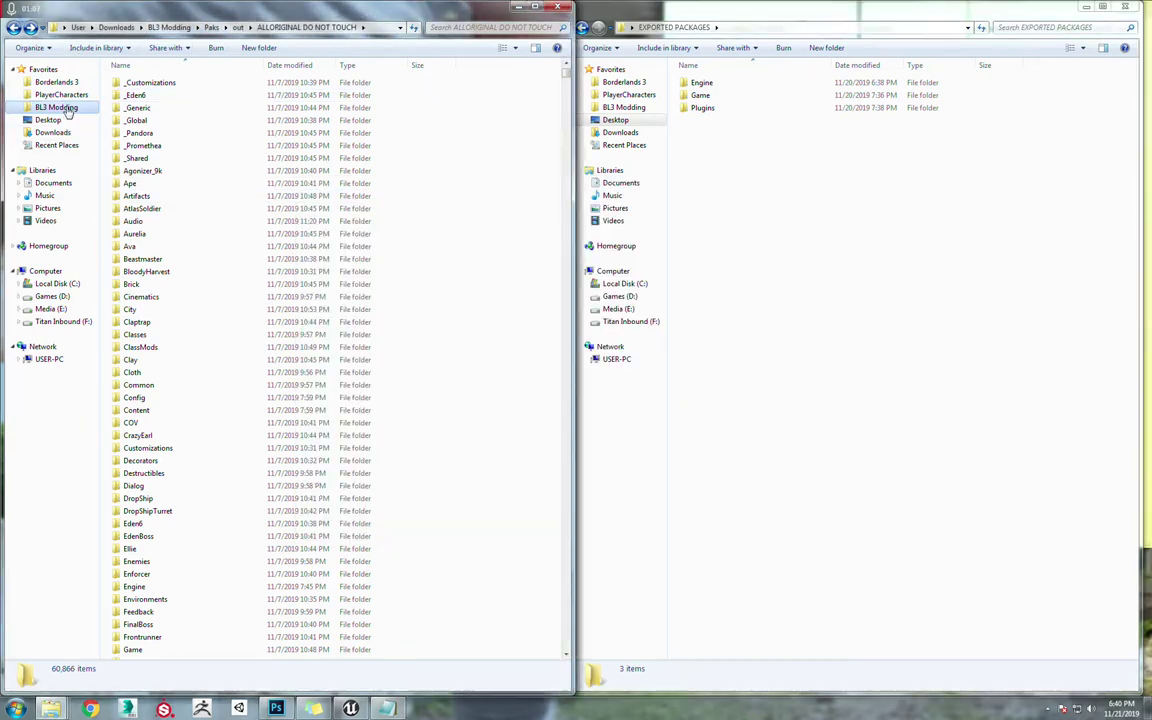
pyautogui.doubleClick(132, 95)
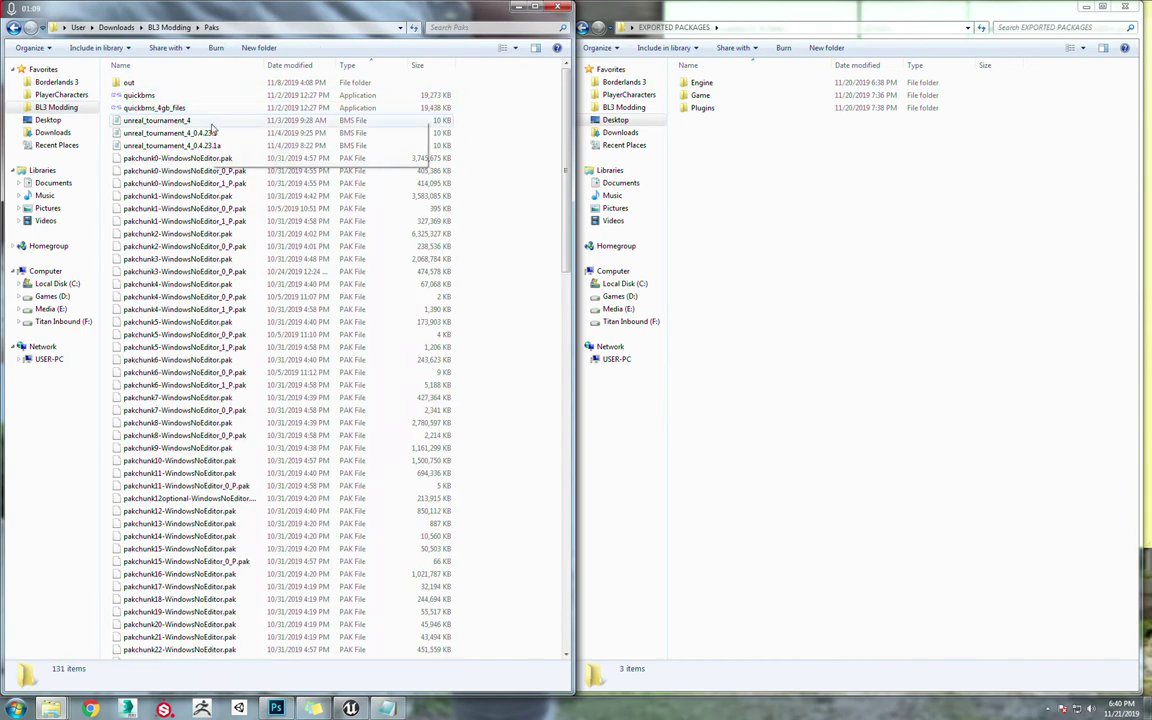
pyautogui.click(150, 95)
pyautogui.click(150, 107)
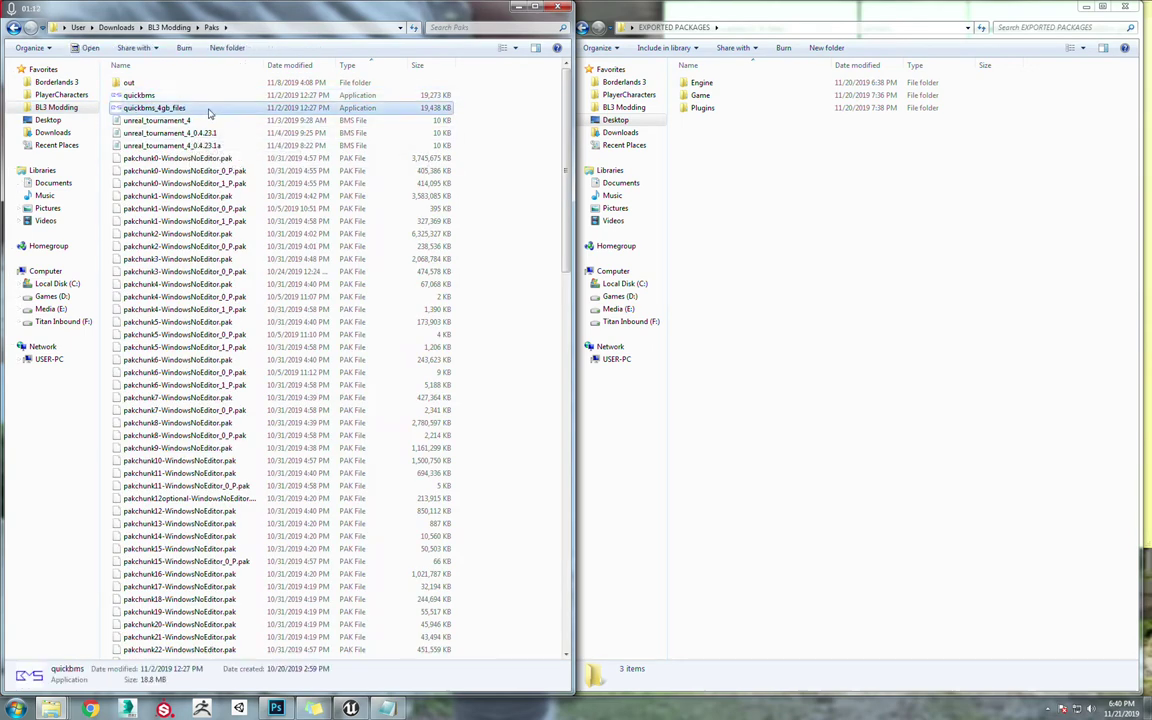
pyautogui.click(222, 158)
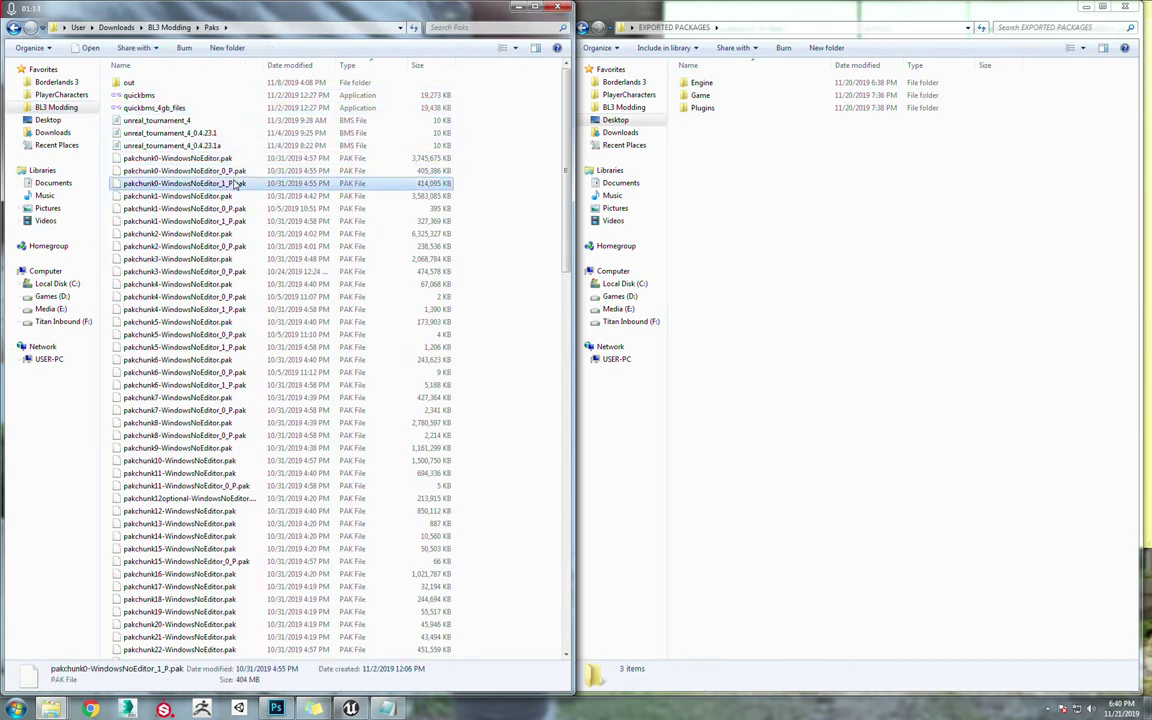
# Examine the original pak files in the Borderlands 3 OakGame Content Paks folder, then return to the BL3 Modding Paks folder
pyautogui.hotkey('alt', 'Tab')
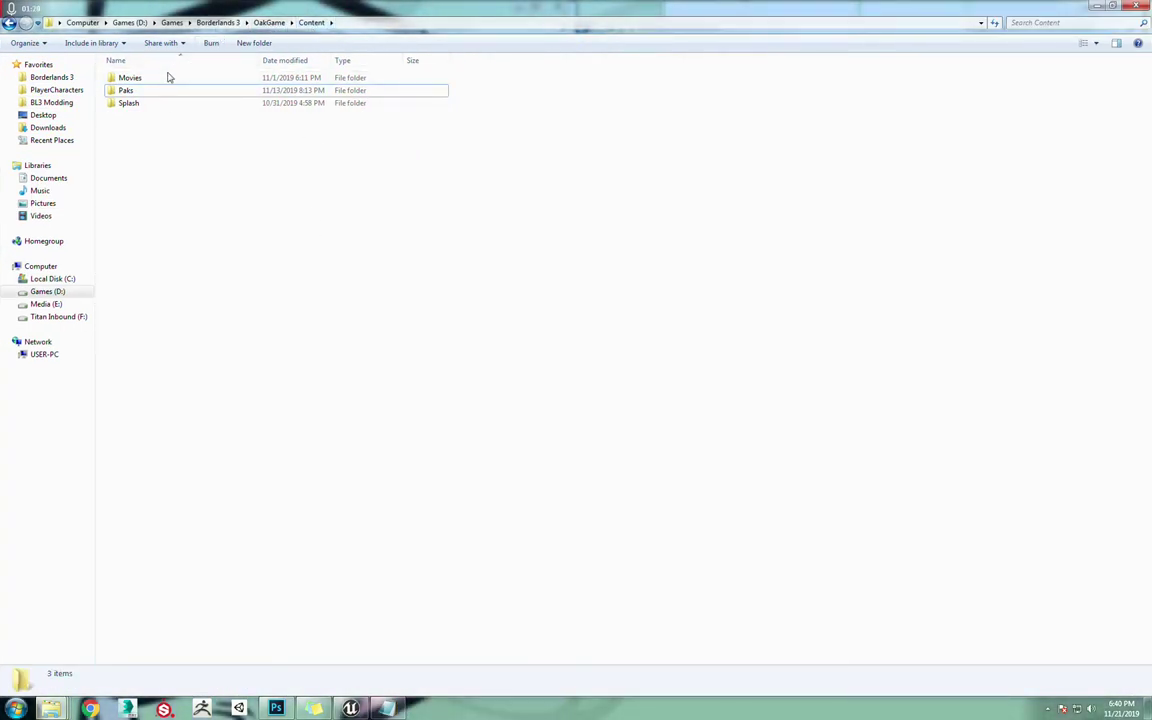
pyautogui.click(126, 93)
pyautogui.doubleClick(126, 93)
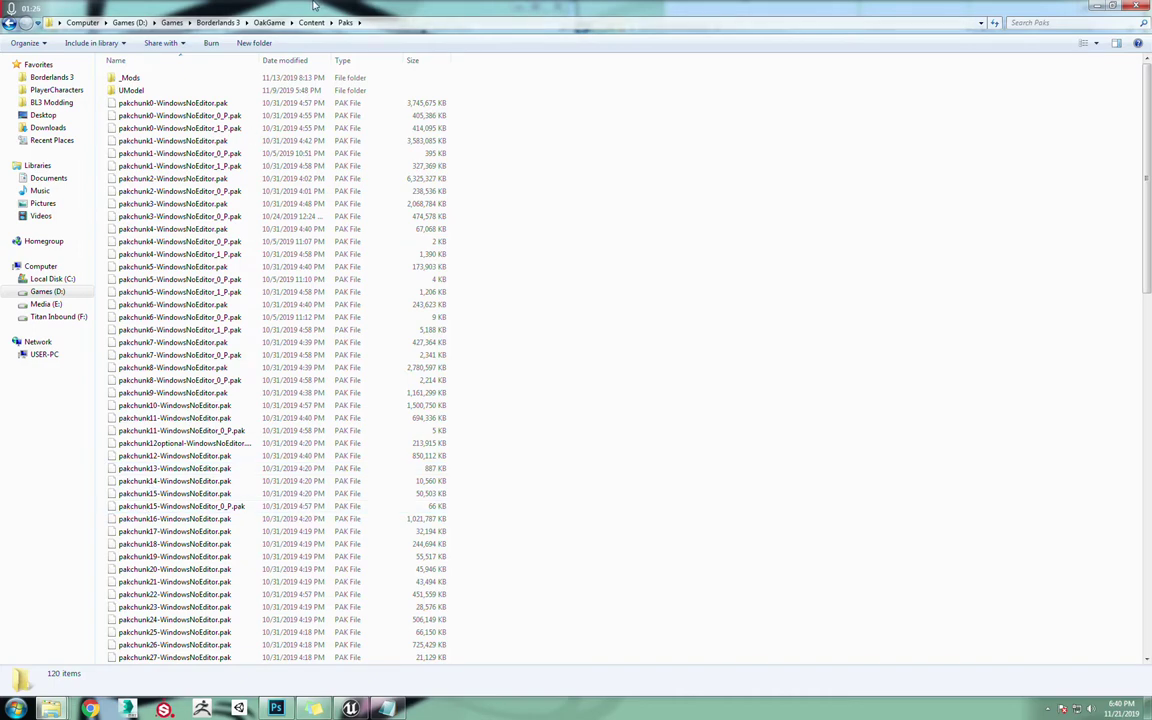
pyautogui.click(1095, 6)
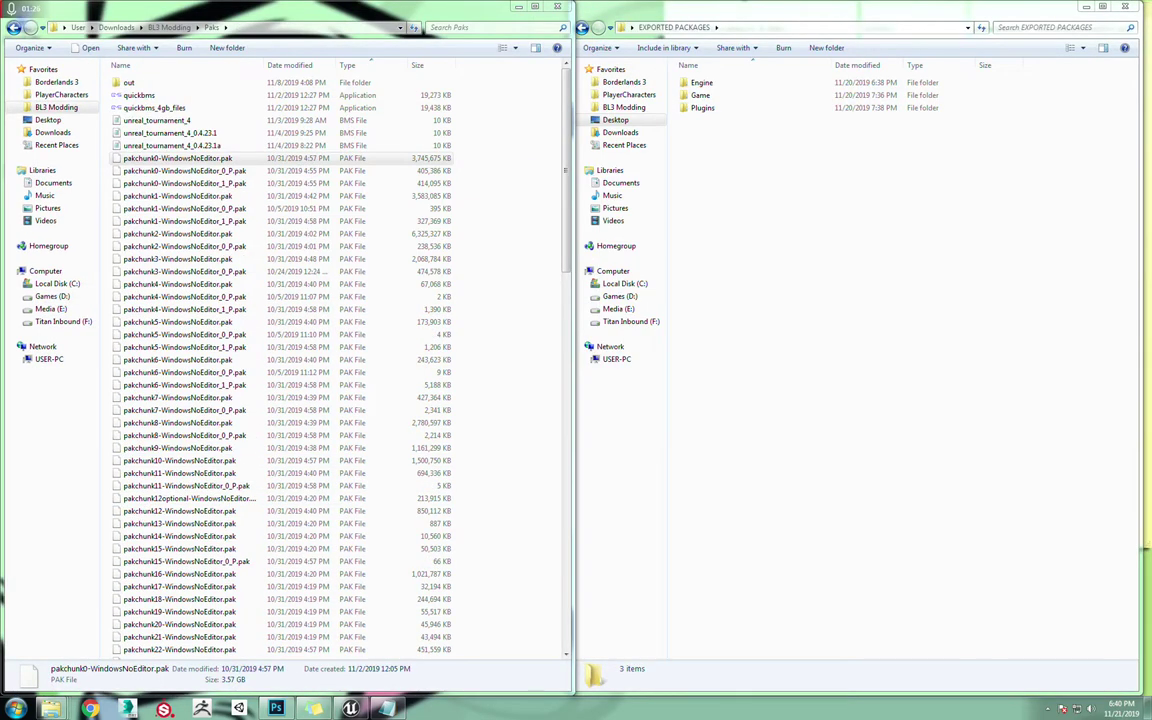
pyautogui.click(840, 313)
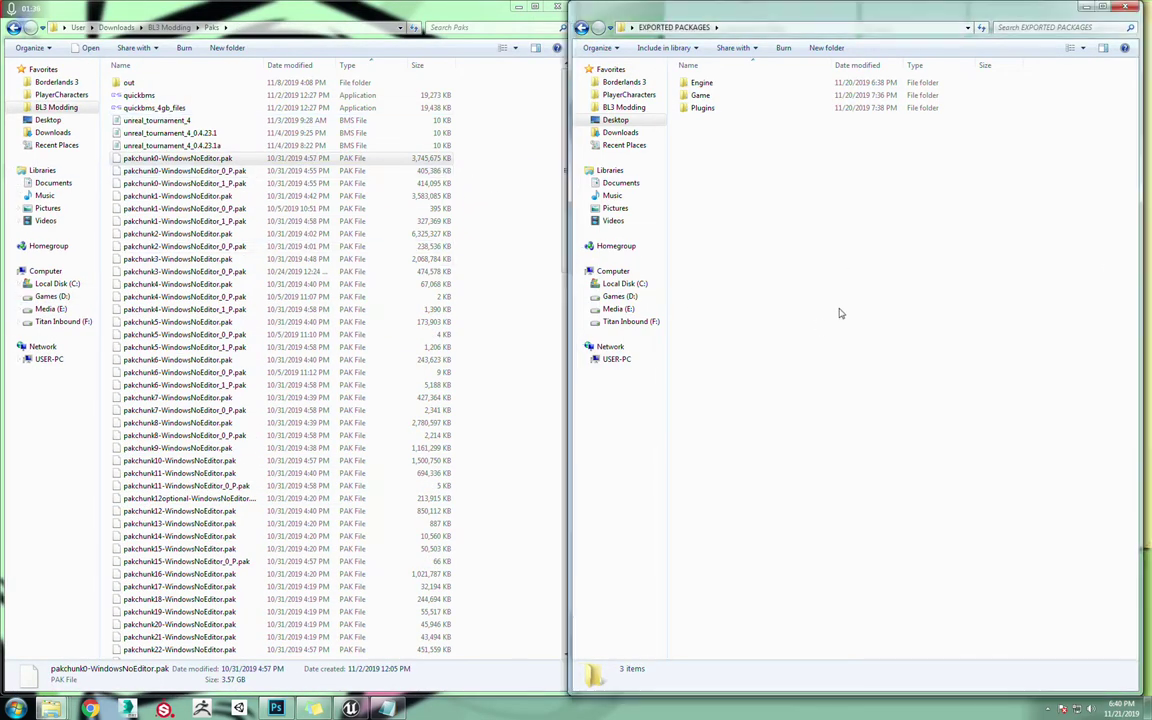
pyautogui.click(342, 14)
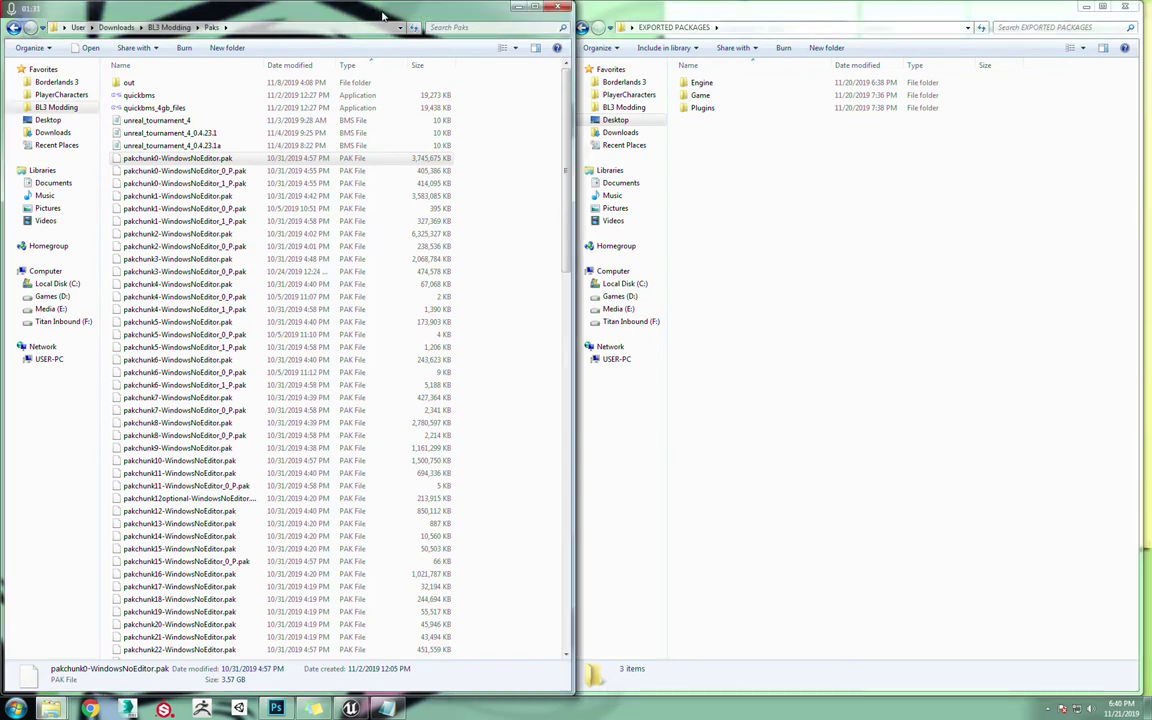
pyautogui.click(515, 175)
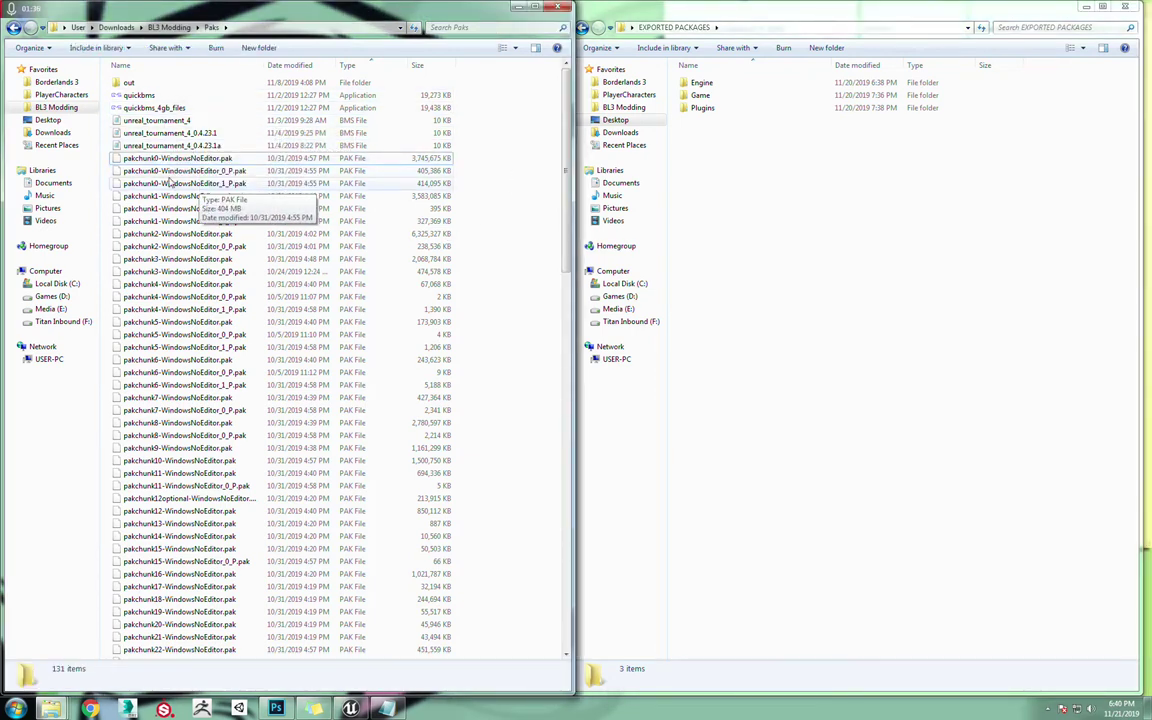
# Point out the three unreal_tournament_4 BMS scripts and the quickbms application in the Paks folder
pyautogui.click(245, 145)
pyautogui.keyDown('shift'); pyautogui.click(175, 120); pyautogui.keyUp('shift')
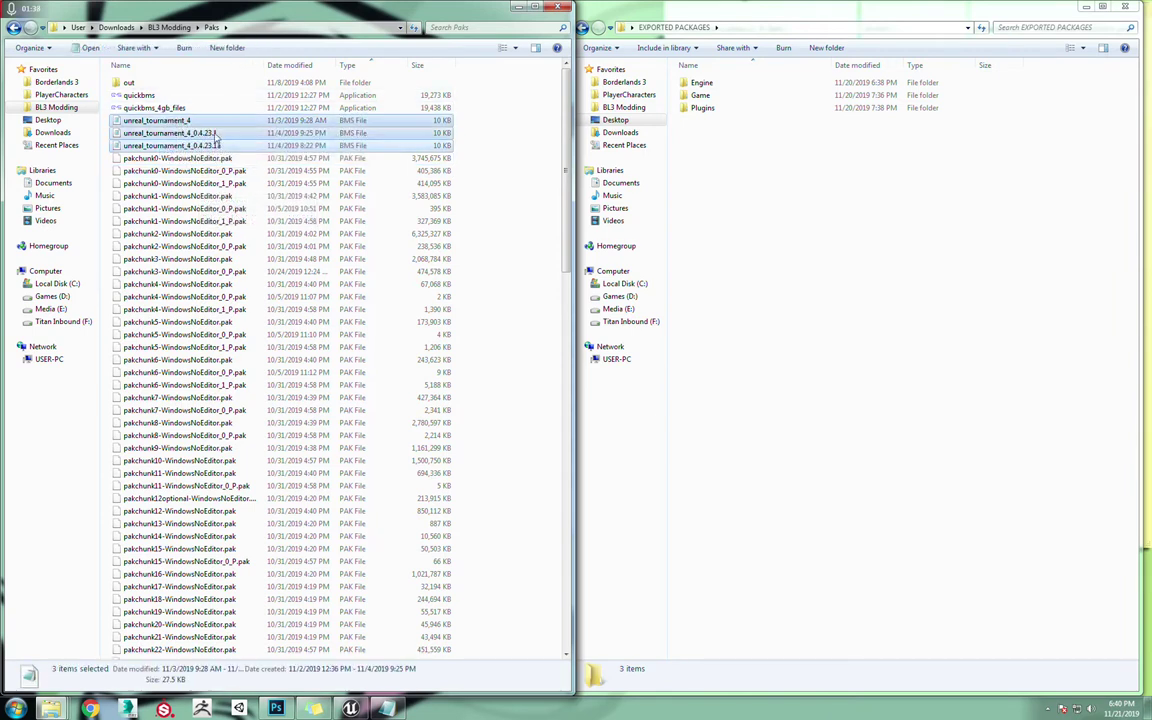
pyautogui.press('Up')
pyautogui.press('Up')
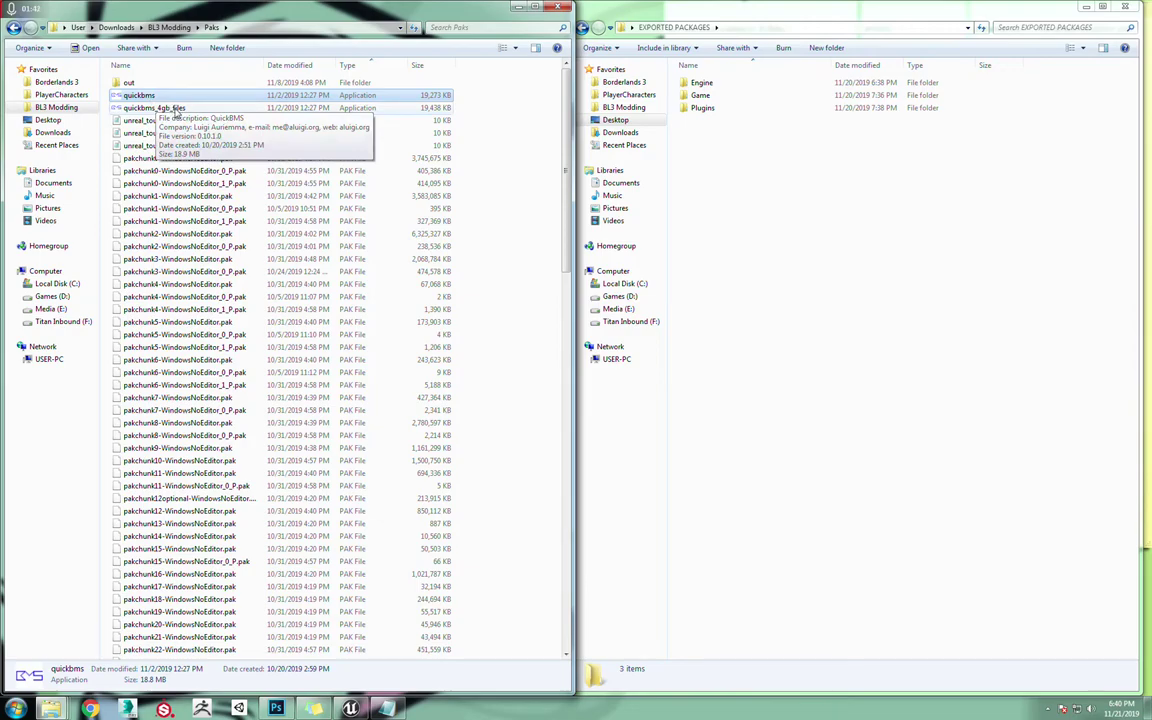
# Launch quickbms_4gb_files and browse to the BL3 Modding Paks folder for the BMS script
pyautogui.click(168, 108)
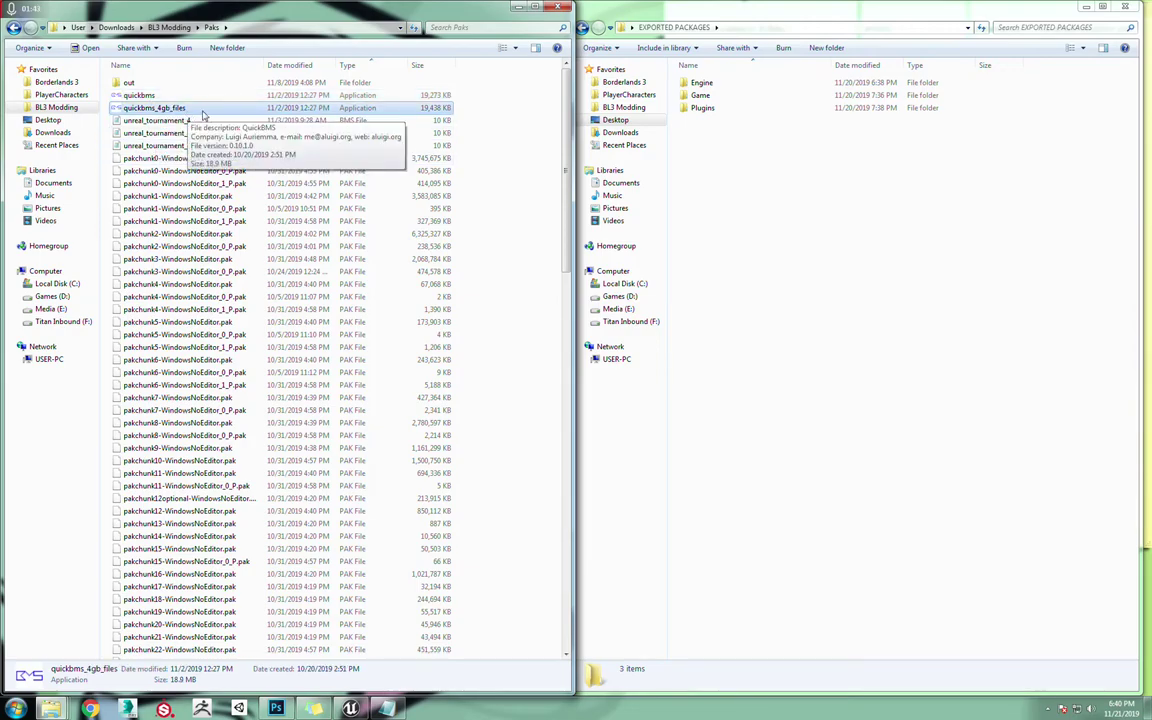
pyautogui.doubleClick(170, 108)
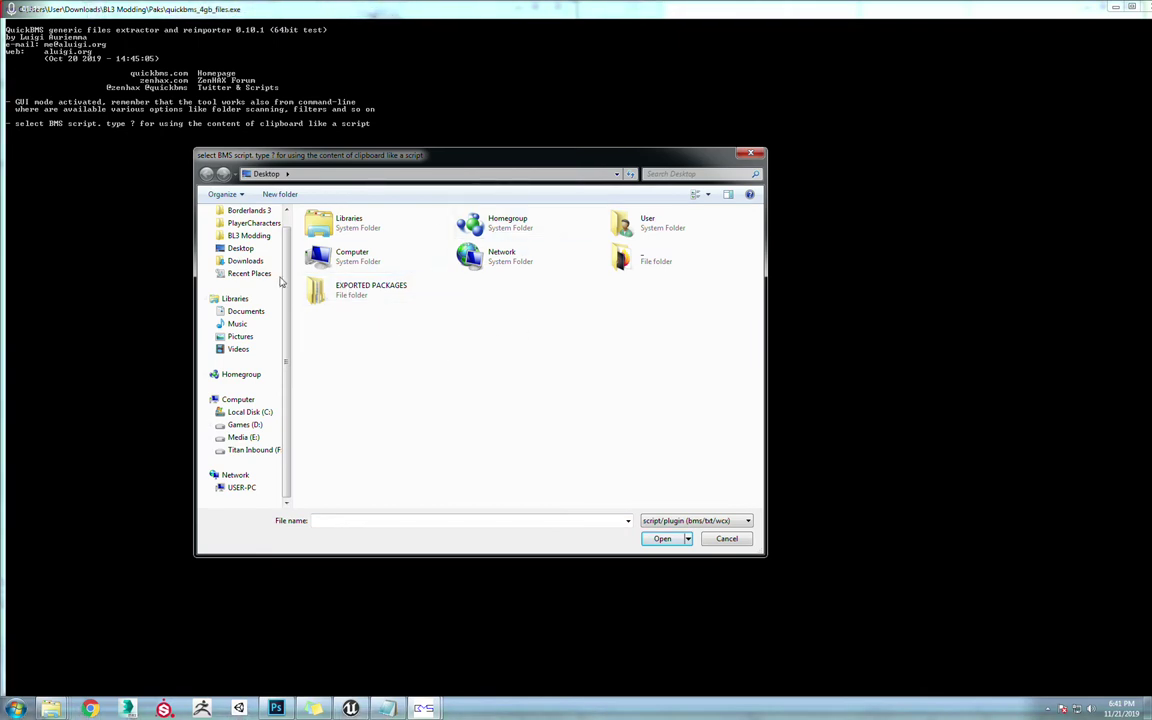
pyautogui.scroll(1, 282, 276)
pyautogui.click(252, 254)
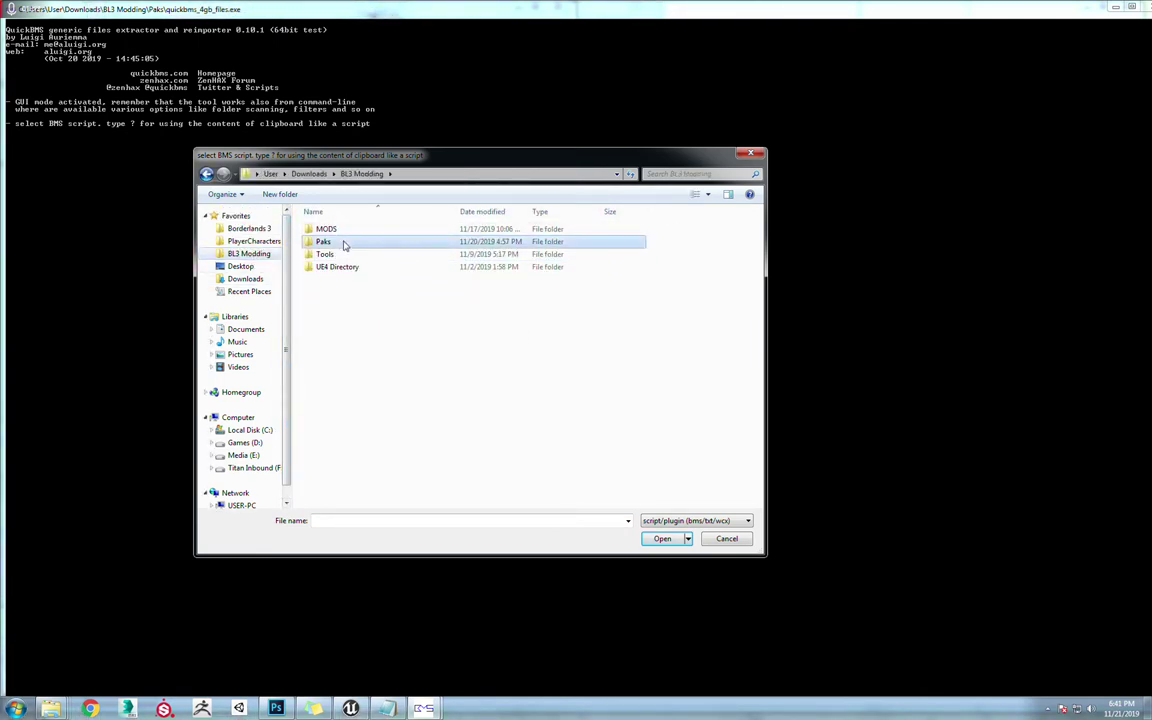
pyautogui.doubleClick(345, 243)
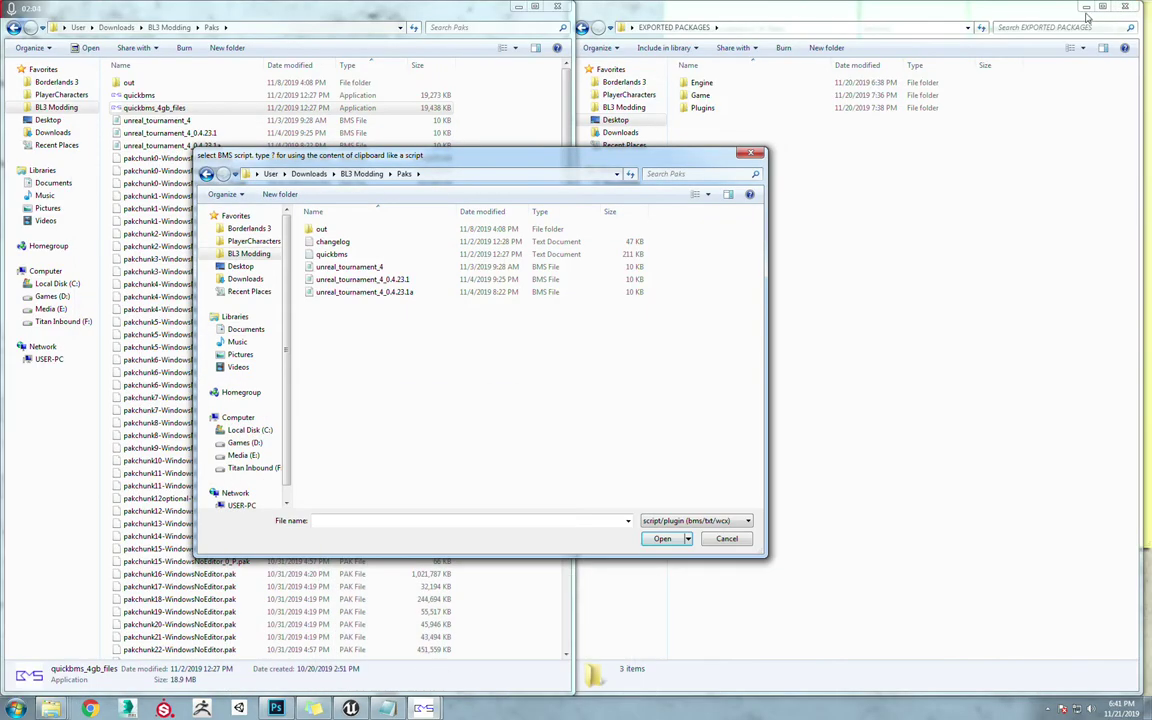
# Minimize the EXPORTED PACKAGES window and match the unreal_tournament_4 and unreal_tournament_4_0.4.23.1a scripts to the pak files in the sticky notes
pyautogui.click(1086, 10)
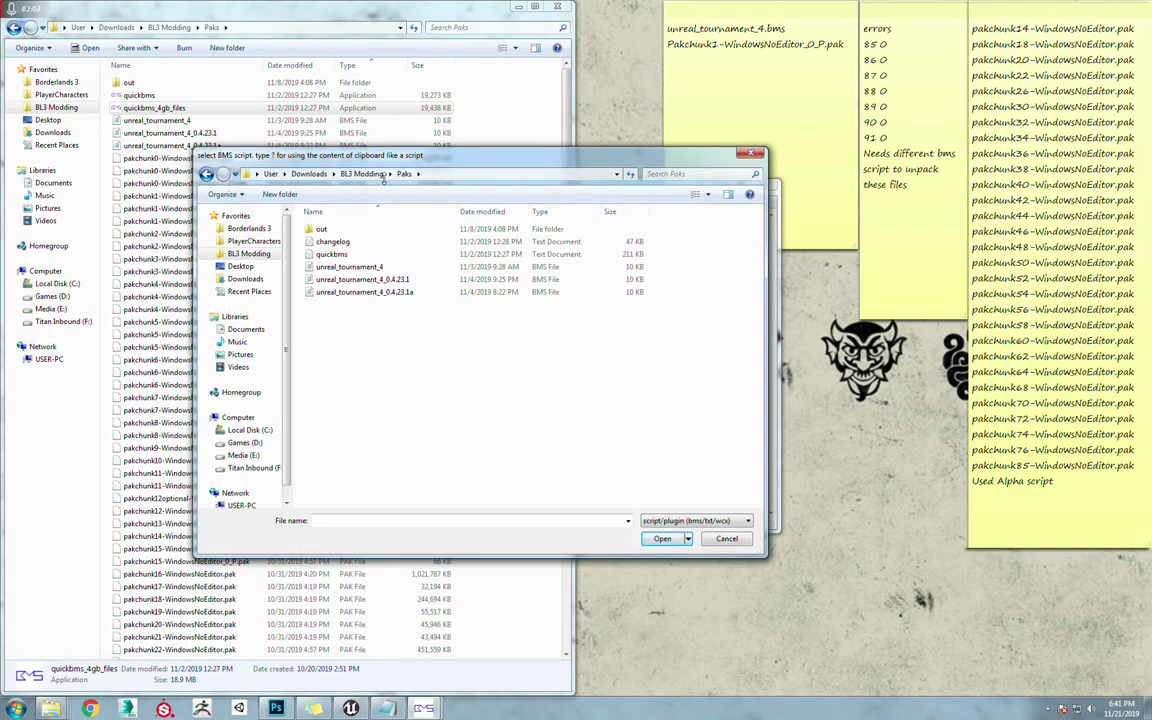
pyautogui.click(373, 268)
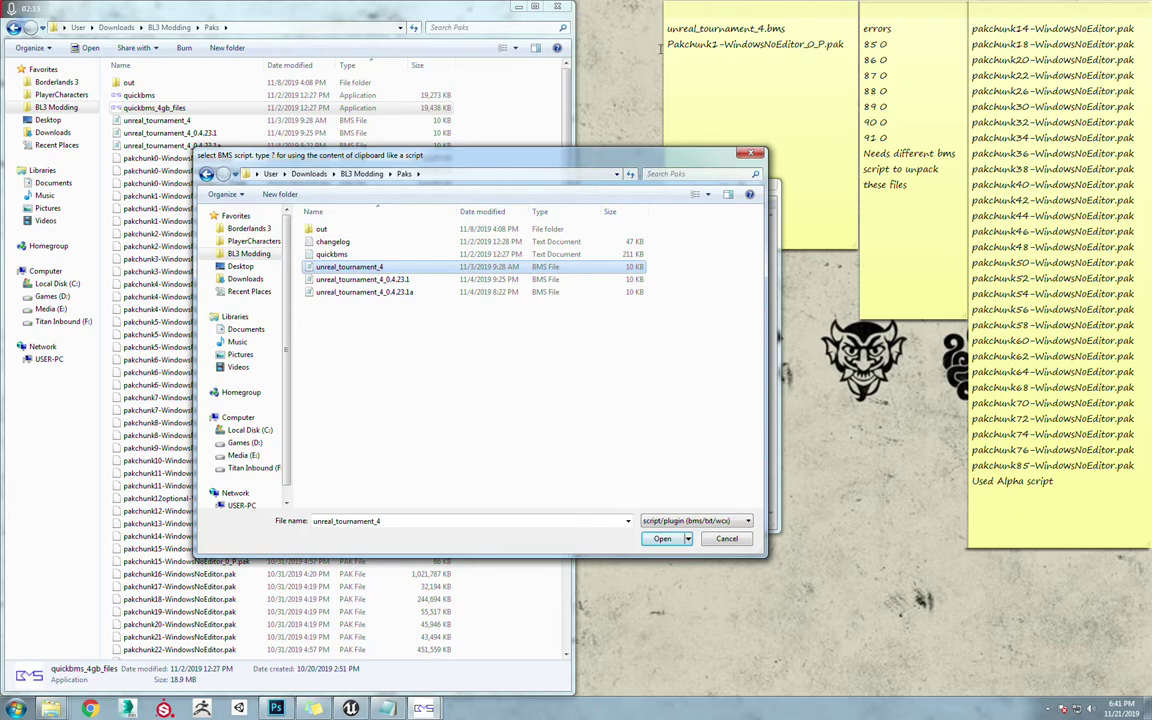
pyautogui.click(407, 296)
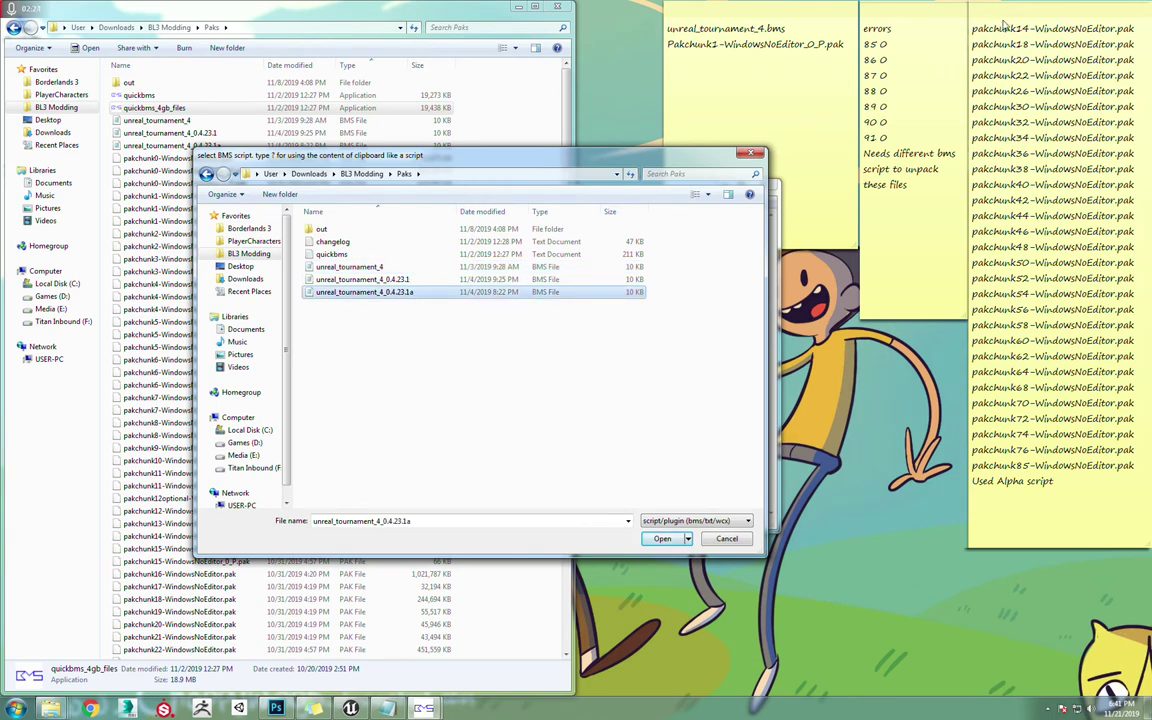
pyautogui.moveTo(1010, 490); pyautogui.dragTo(963, 32)
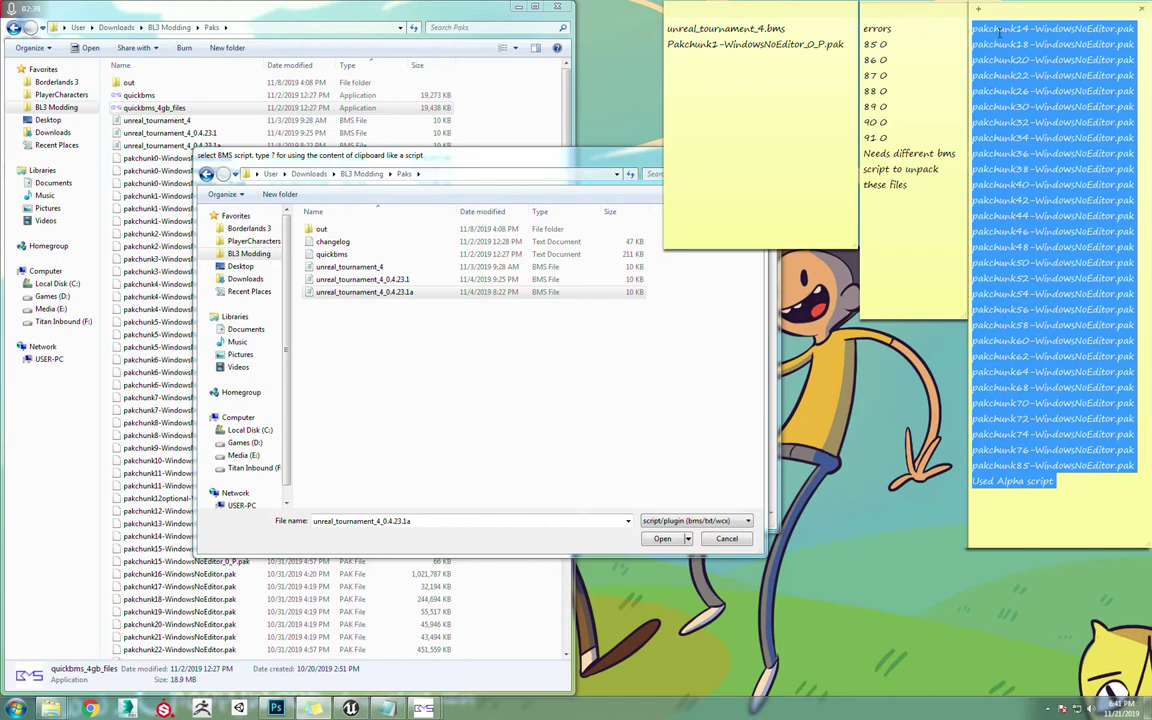
pyautogui.click(1055, 486)
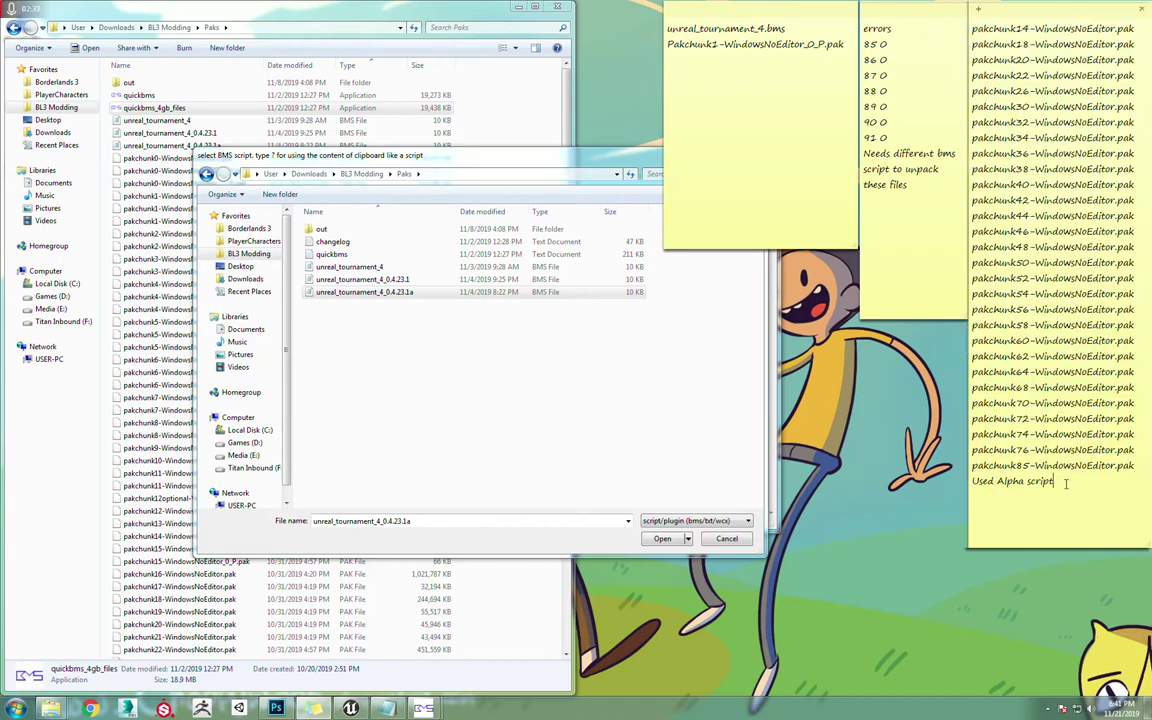
pyautogui.click(580, 157)
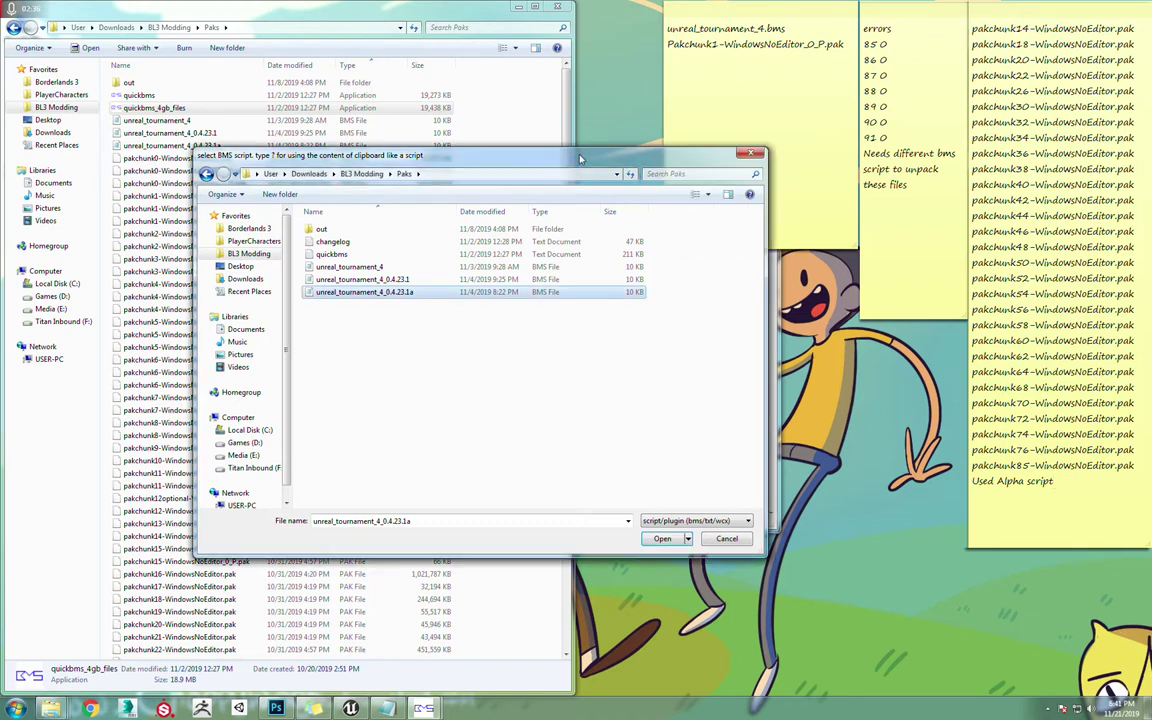
# Highlight the unreal_tournament_4_0.4.23.1 script and check the sticky note listing the pak files with errors
pyautogui.click(510, 279)
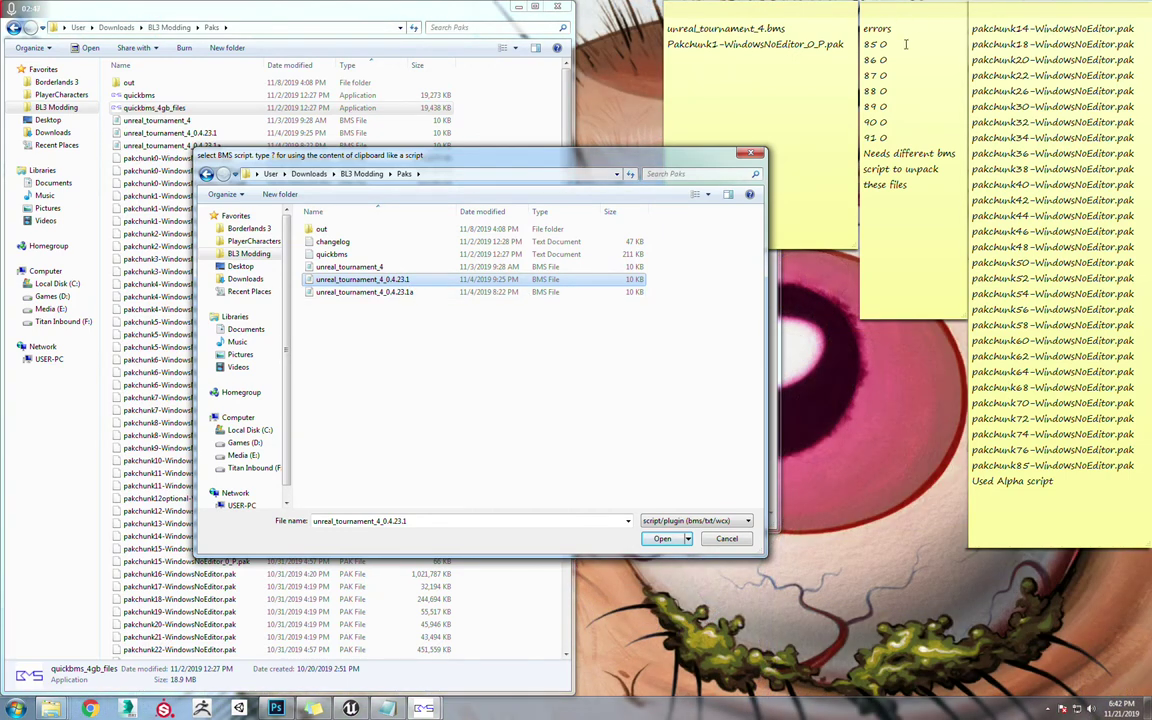
pyautogui.click(905, 44)
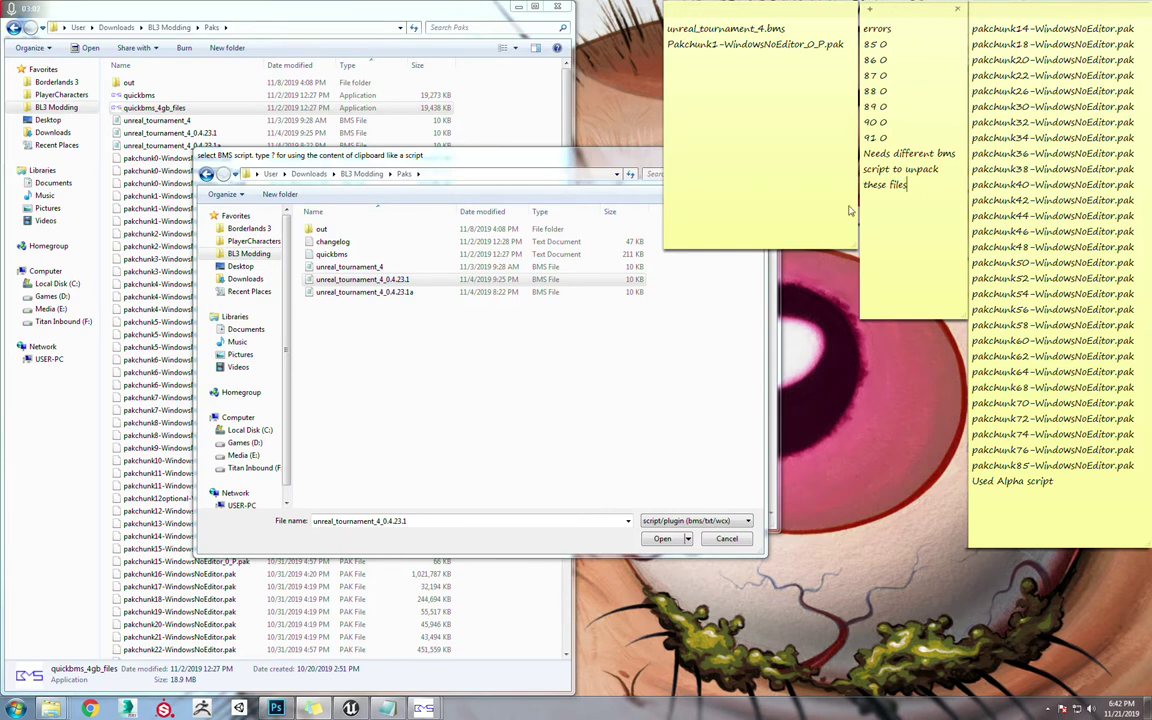
pyautogui.click(555, 420)
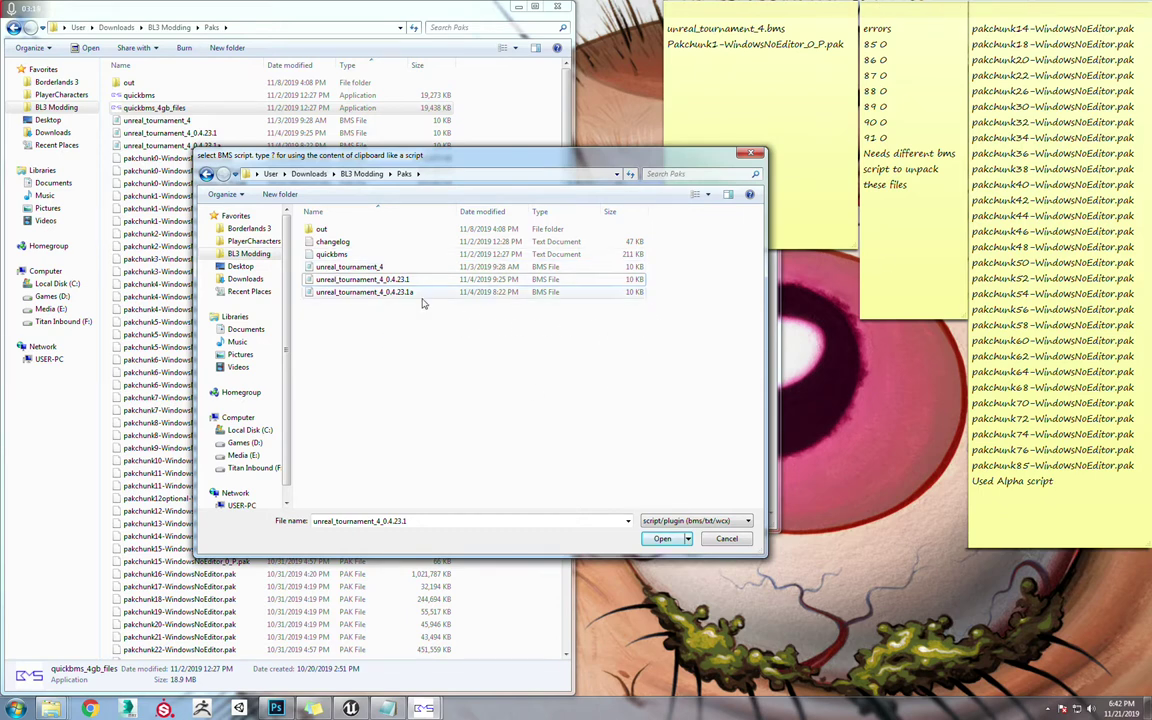
# Load the unreal_tournament_4 script and choose pakchunk1-WindowsNoEditor_0_P.pak as the input archive
pyautogui.click(342, 267)
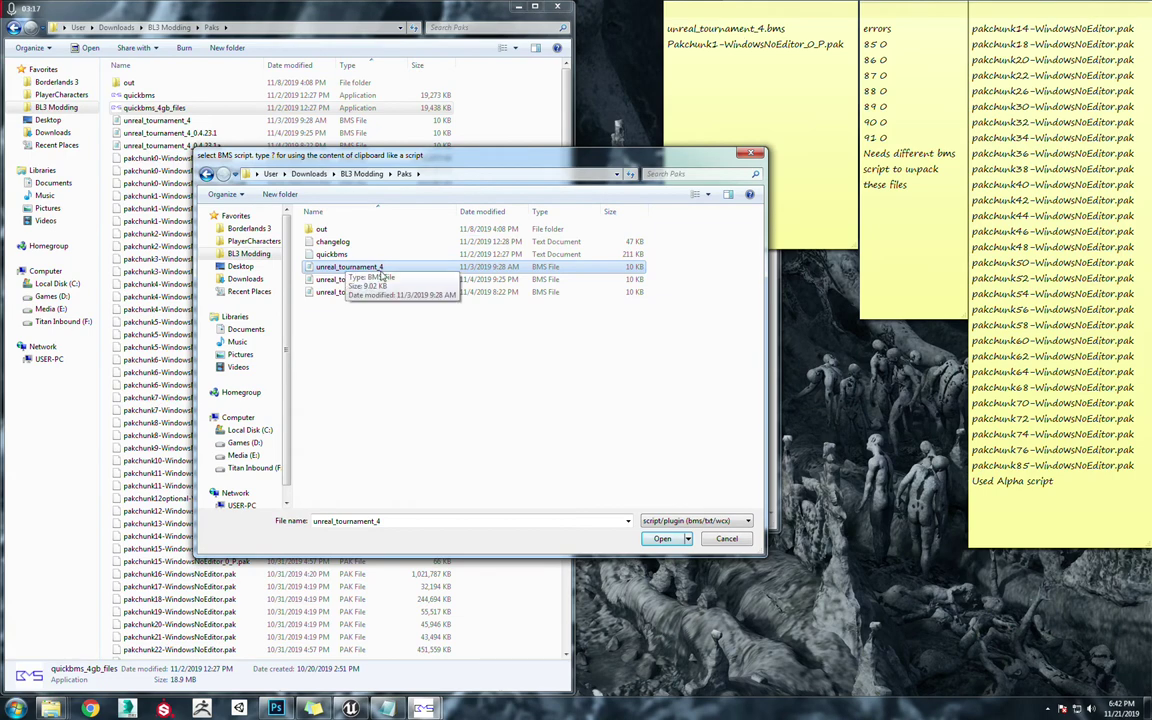
pyautogui.doubleClick(383, 270)
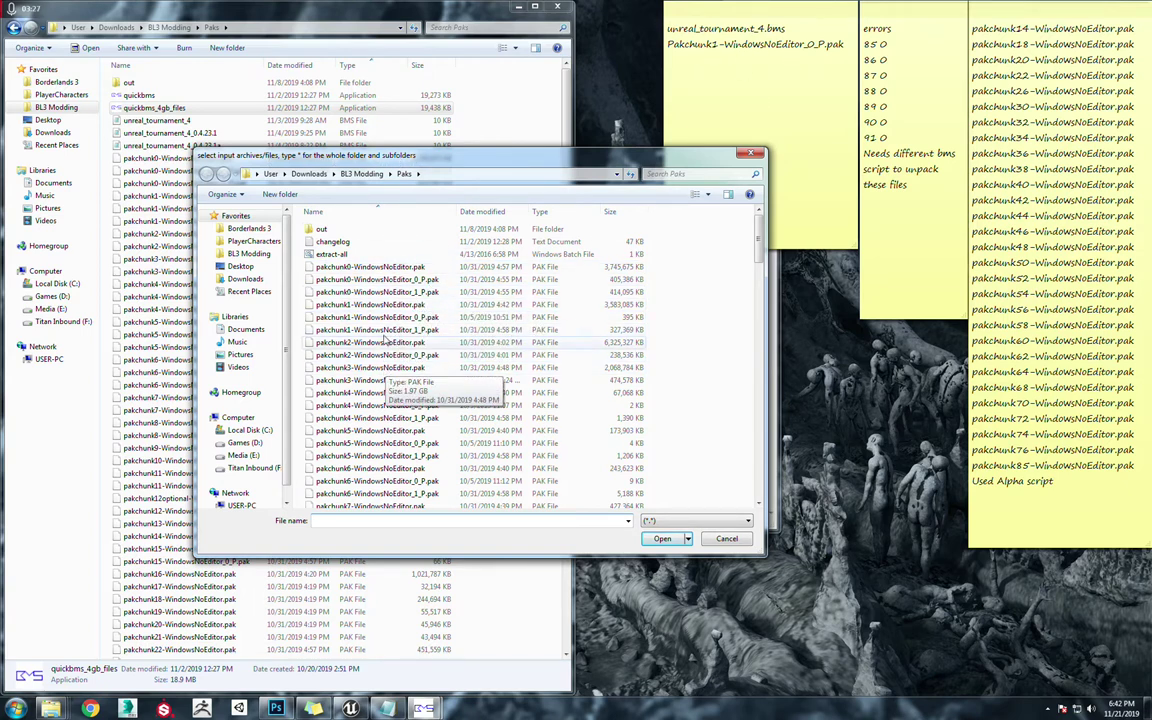
pyautogui.doubleClick(422, 319)
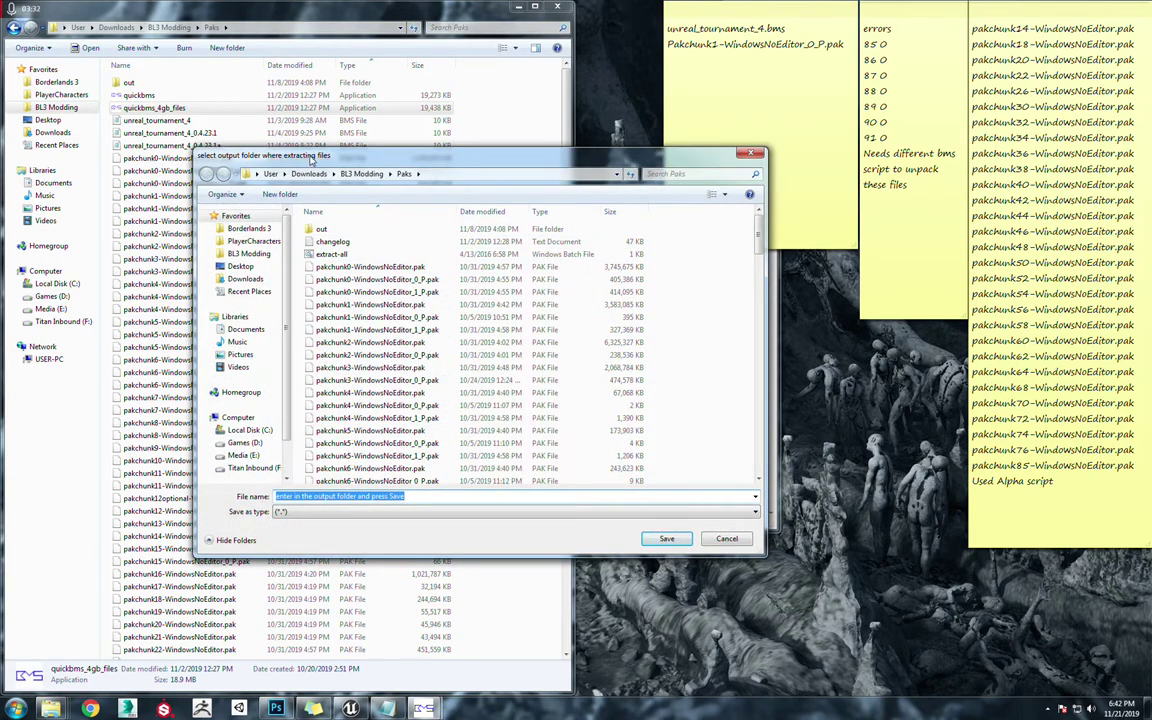
# Set the Desktop as the output folder and confirm the archive's encryption key choice to run the extraction
pyautogui.click(240, 266)
pyautogui.click(666, 538)
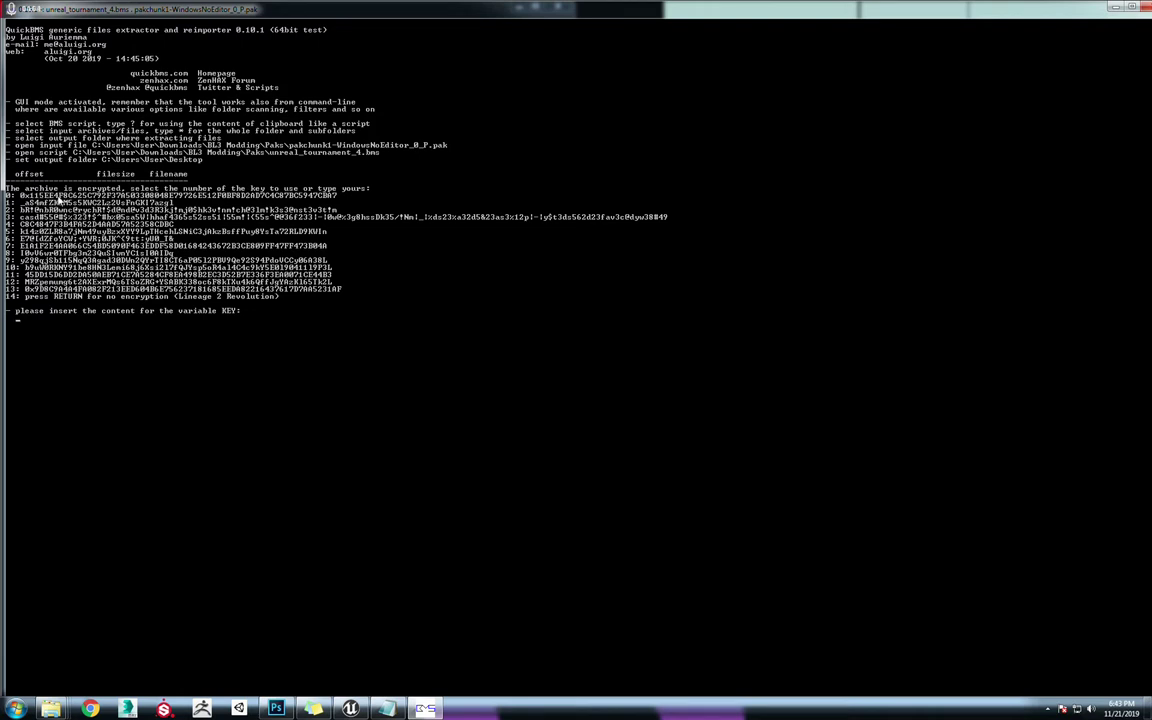
pyautogui.press('Return')
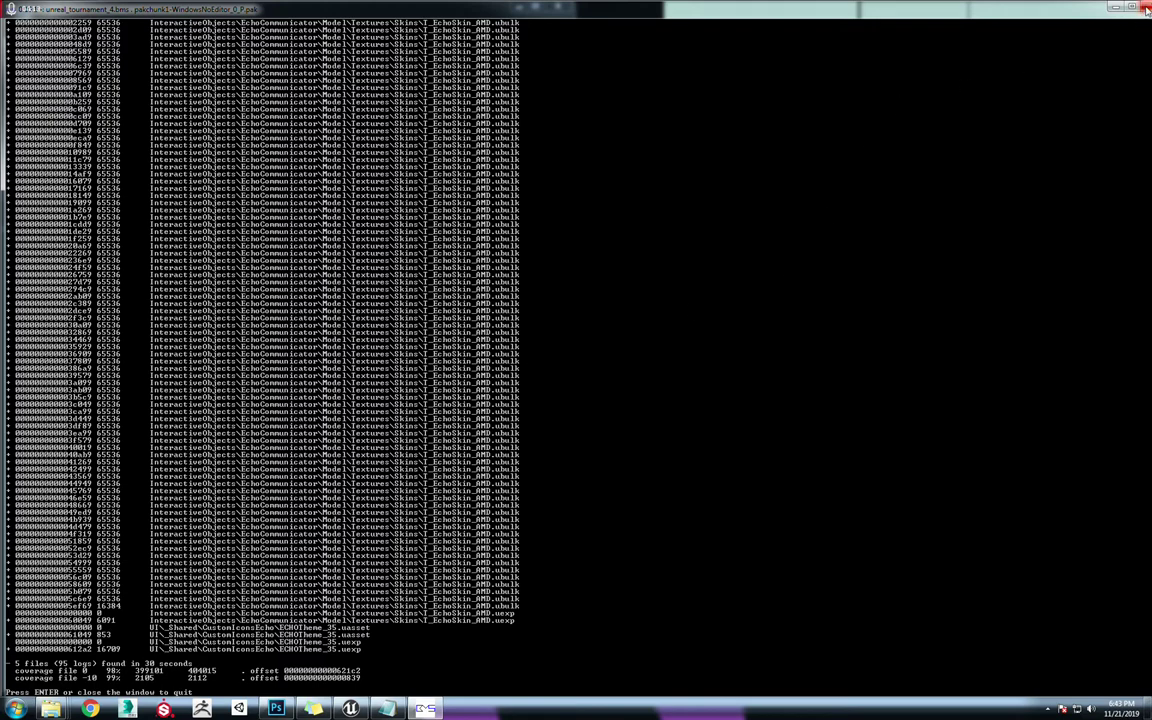
# Close the finished extraction console and review the sticky note listing the pak files that need the Alpha script
pyautogui.press('Return')
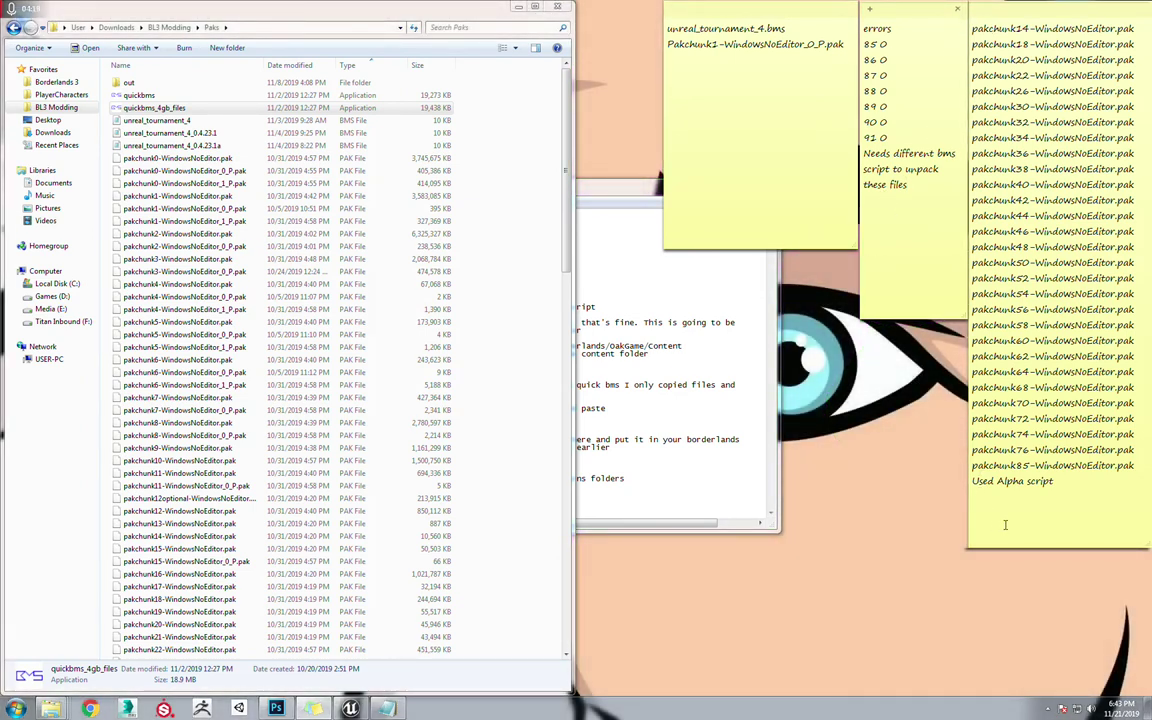
pyautogui.moveTo(1060, 482); pyautogui.dragTo(967, 6)
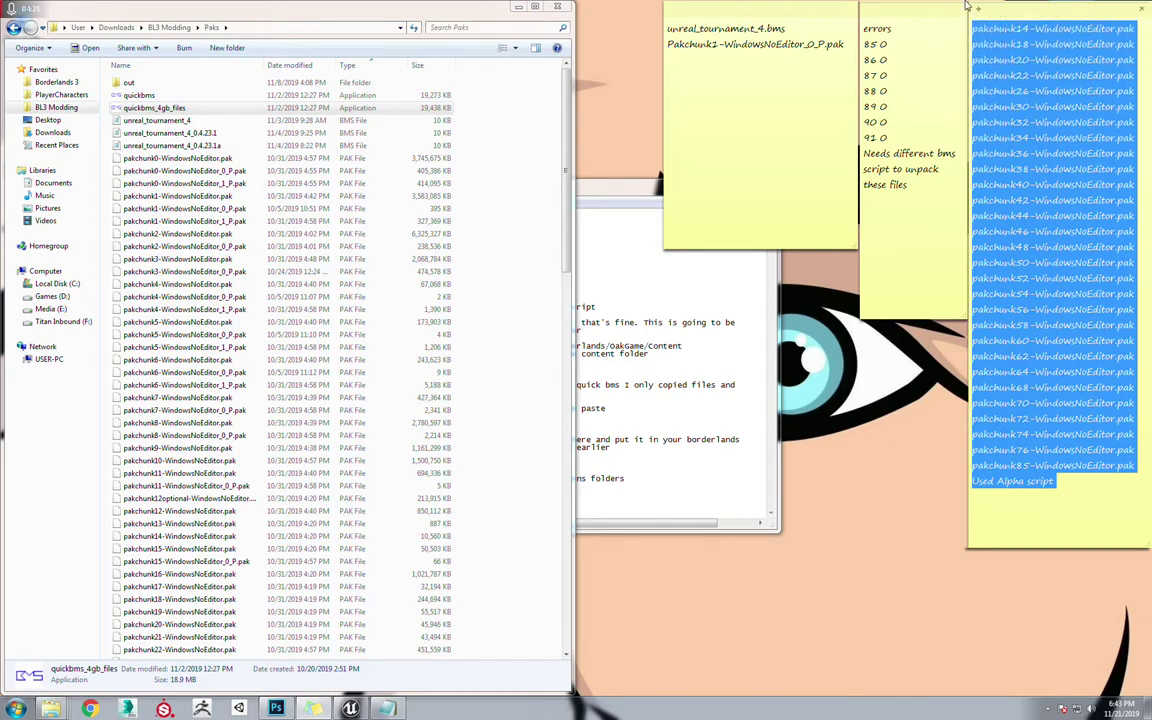
pyautogui.click(1055, 490)
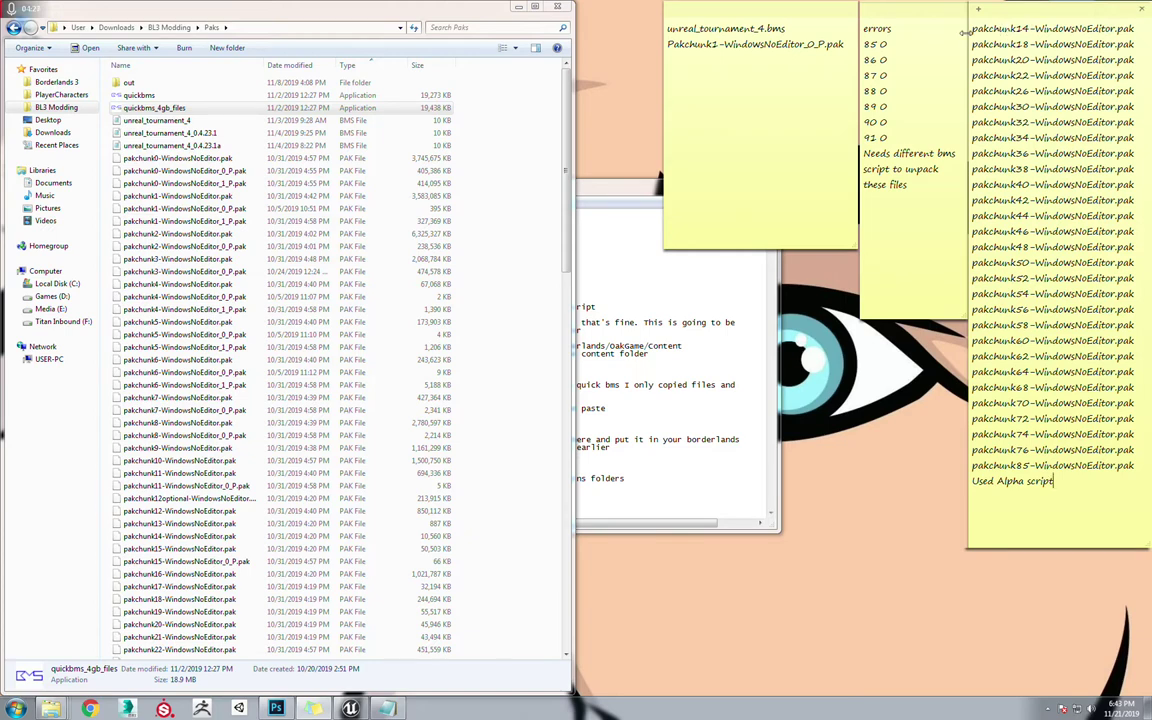
pyautogui.moveTo(965, 33); pyautogui.dragTo(1121, 30)
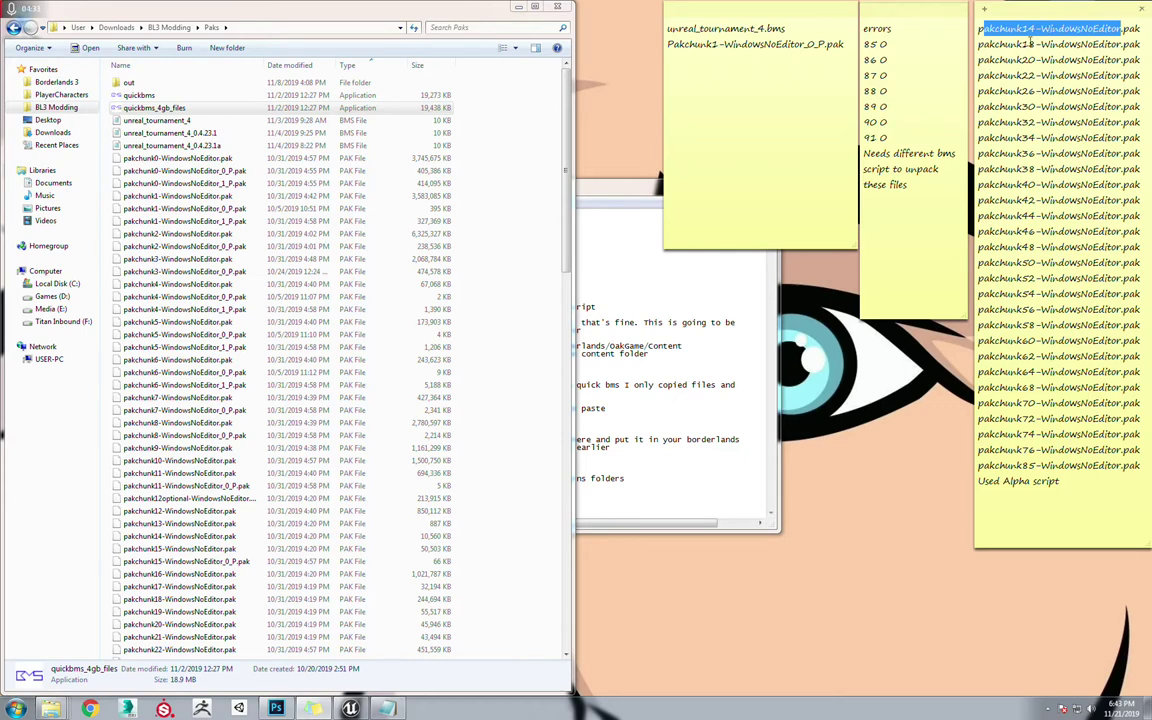
pyautogui.moveTo(975, 41); pyautogui.dragTo(1085, 40)
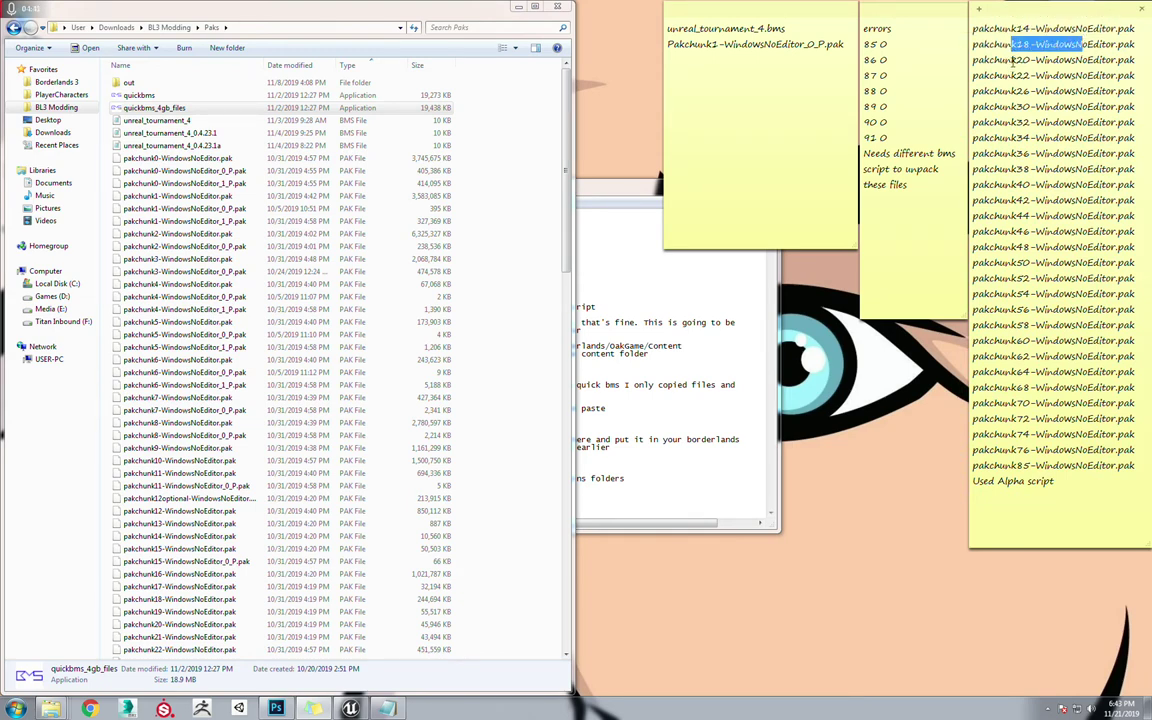
pyautogui.moveTo(1015, 60); pyautogui.dragTo(1040, 91)
pyautogui.moveTo(1045, 137); pyautogui.dragTo(1058, 137)
pyautogui.click(1057, 263)
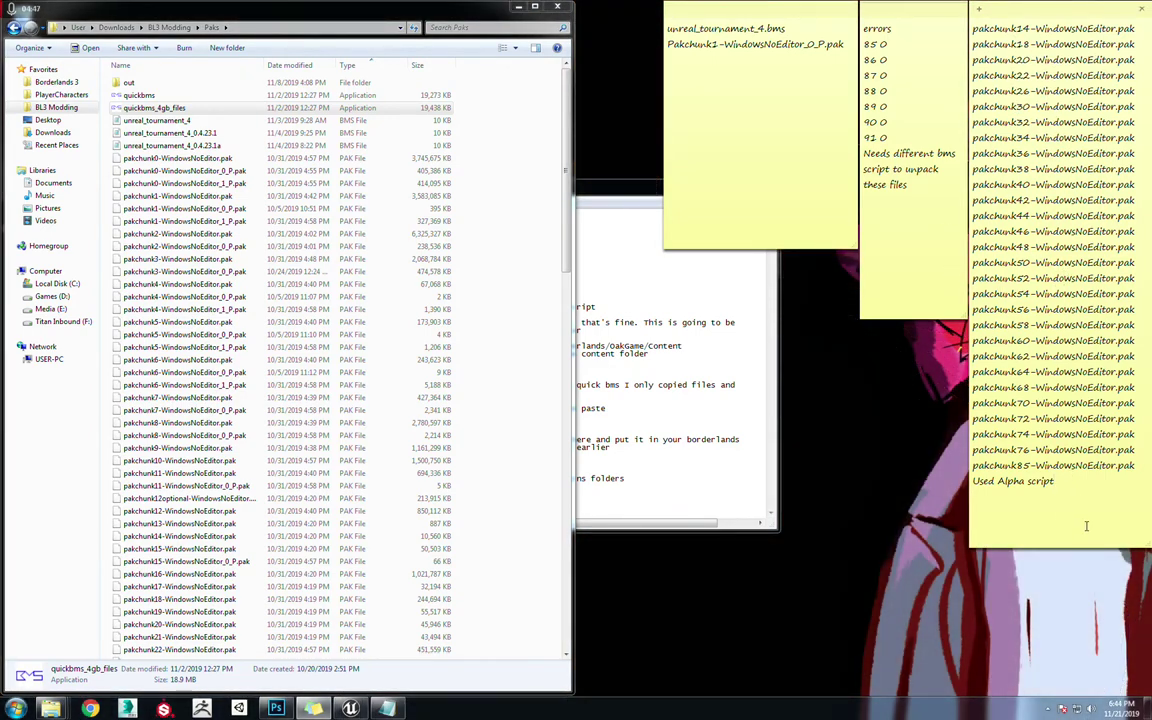
pyautogui.click(1086, 526)
# Browse from BL3 Modding into the Paks\out folder and open ALLORIGINAL DO NOT TOUCH
pyautogui.click(485, 17)
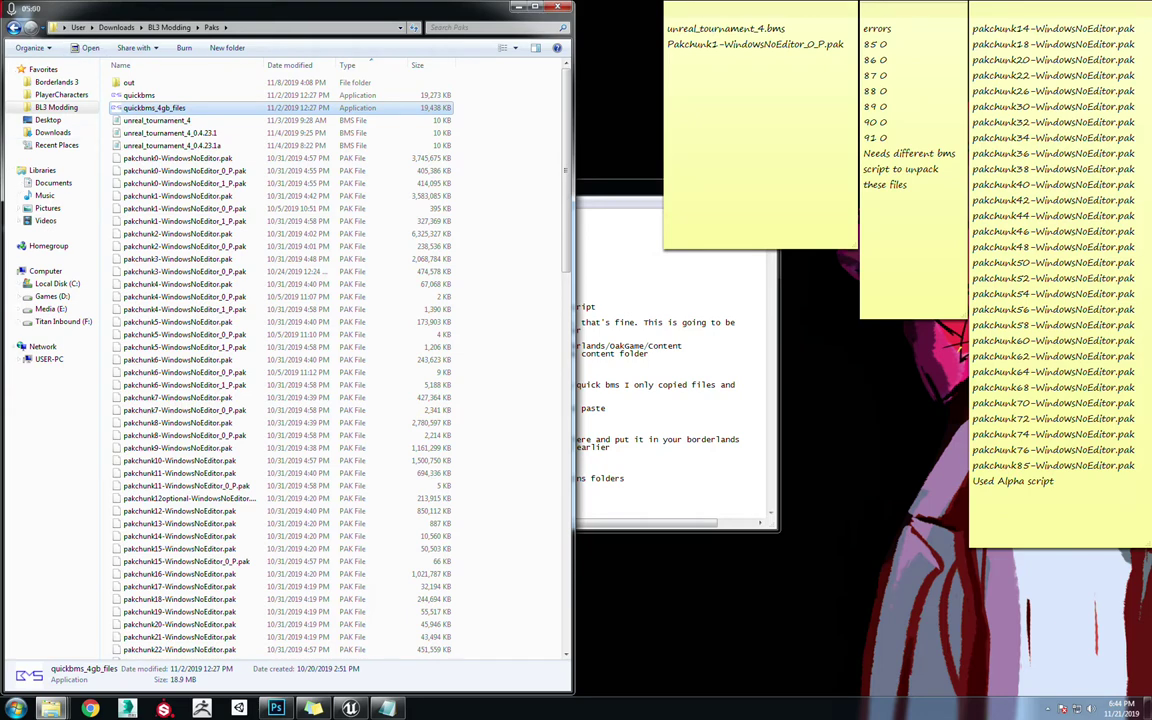
pyautogui.click(50, 708)
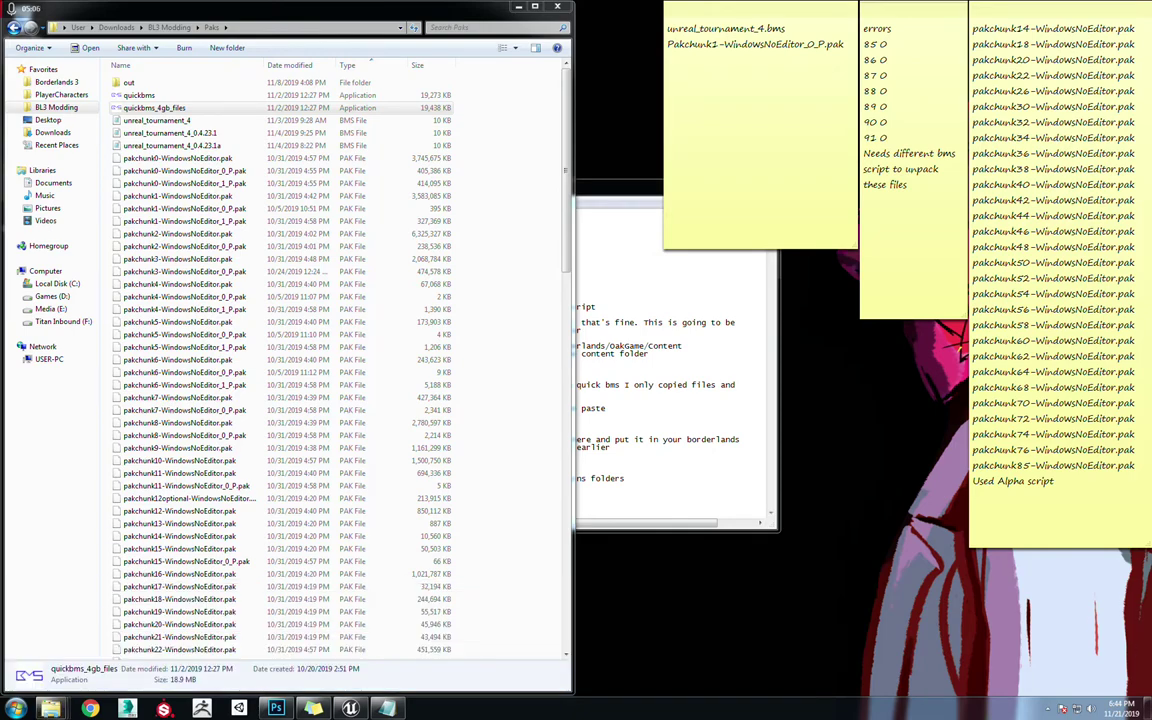
pyautogui.hotkey('alt', 'Tab')
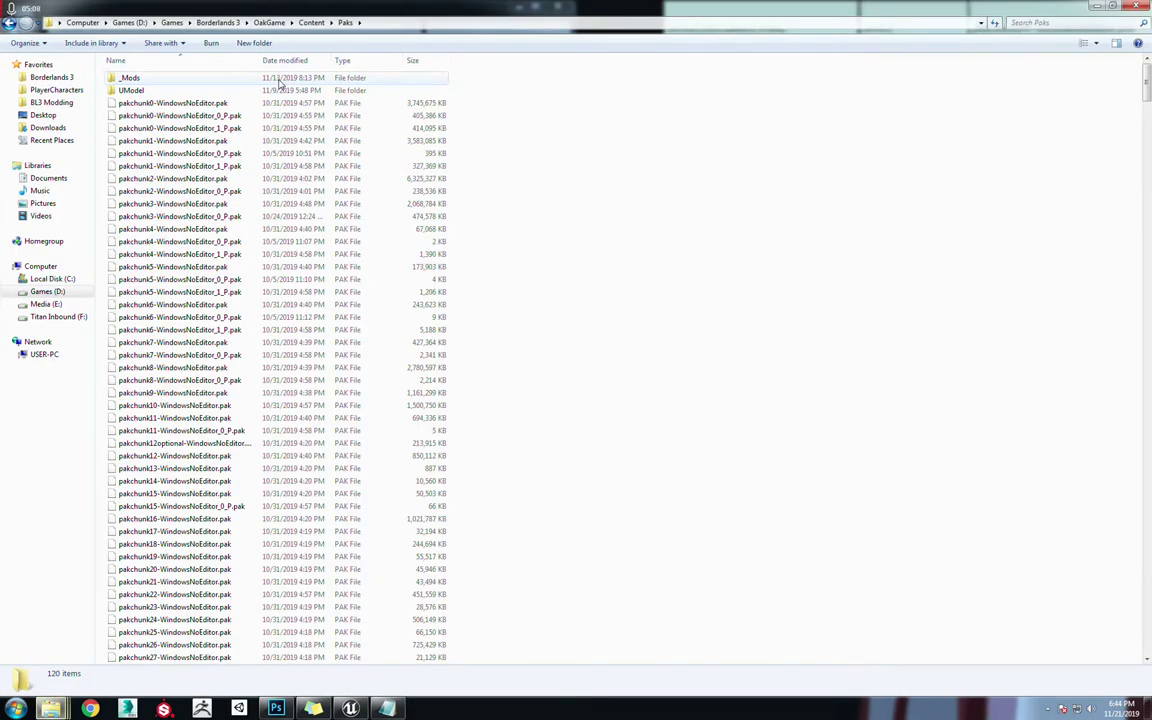
pyautogui.click(52, 102)
pyautogui.doubleClick(138, 89)
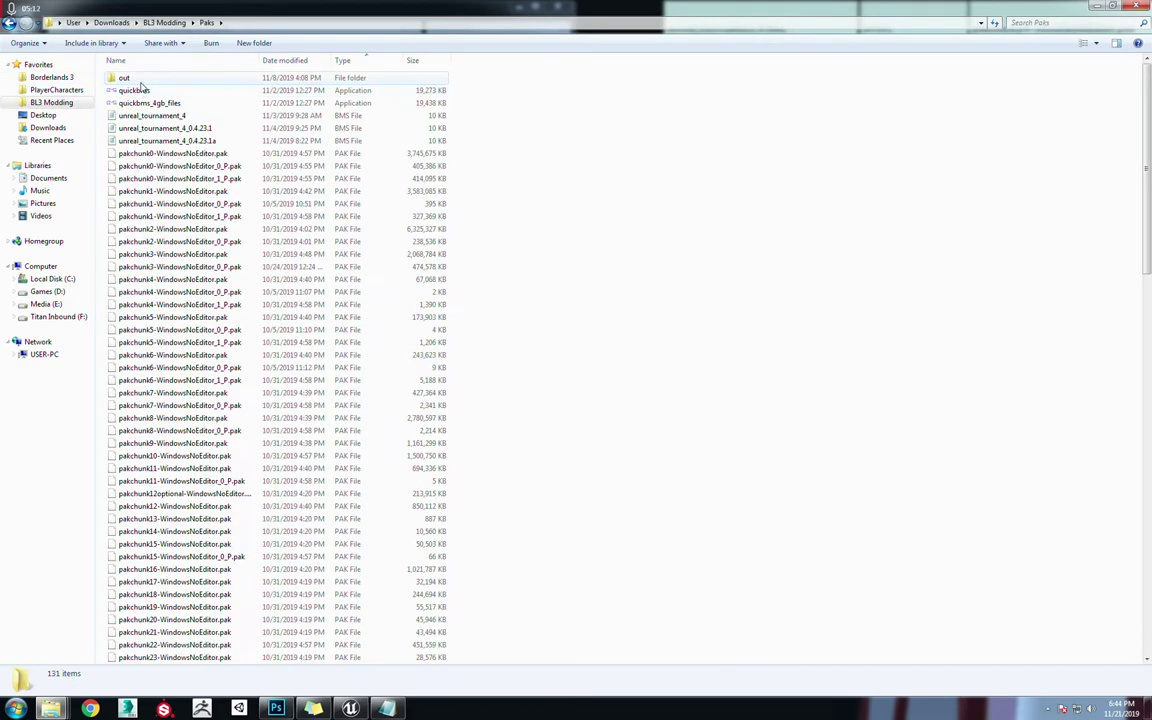
pyautogui.doubleClick(120, 77)
pyautogui.doubleClick(178, 91)
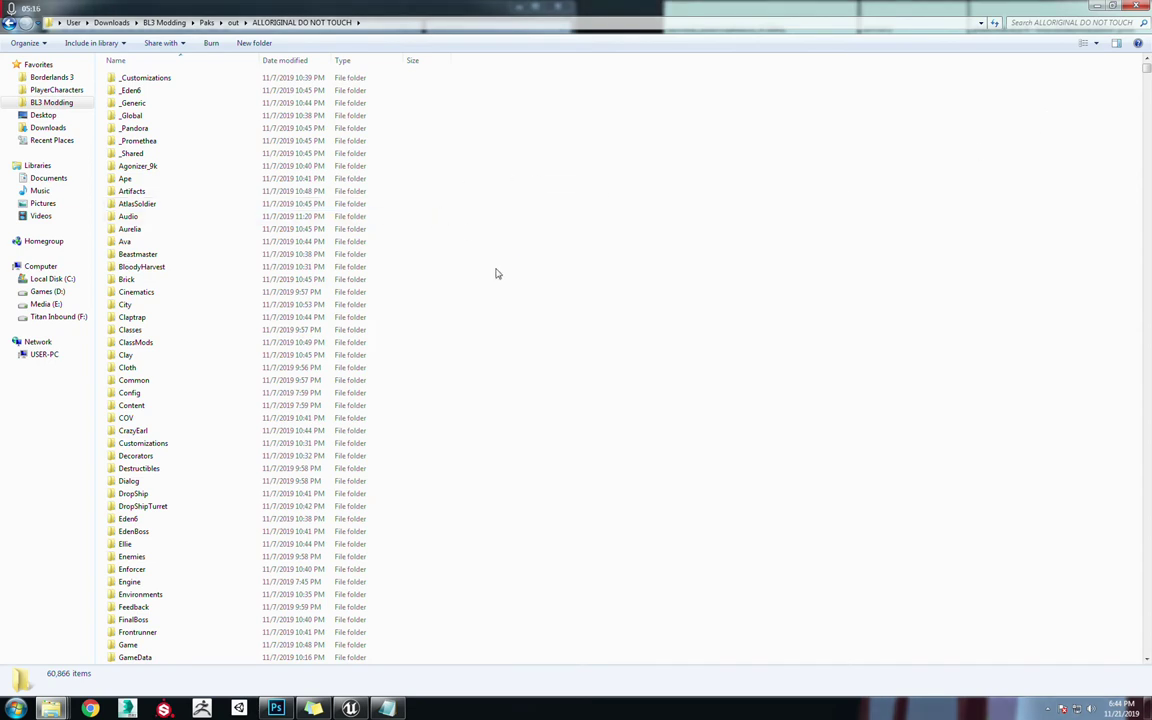
# Look through the extracted folders, including _Customizations, _Generic, Agonizer_9k, Artifacts and City
pyautogui.click(150, 78)
pyautogui.click(135, 103)
pyautogui.click(140, 166)
pyautogui.click(132, 191)
pyautogui.click(125, 304)
pyautogui.scroll(-7, 254, 279)
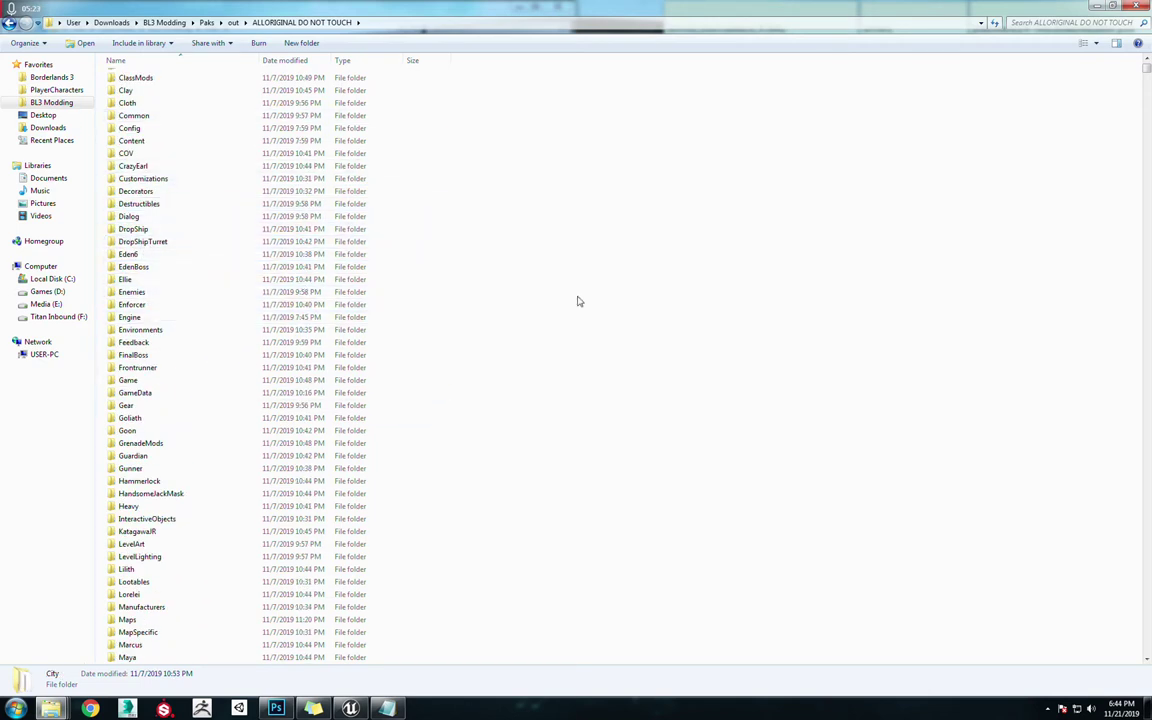
# Inspect the subfolders of the extracted PlayerCharacters folder and return to the parent folder
pyautogui.write('pl')
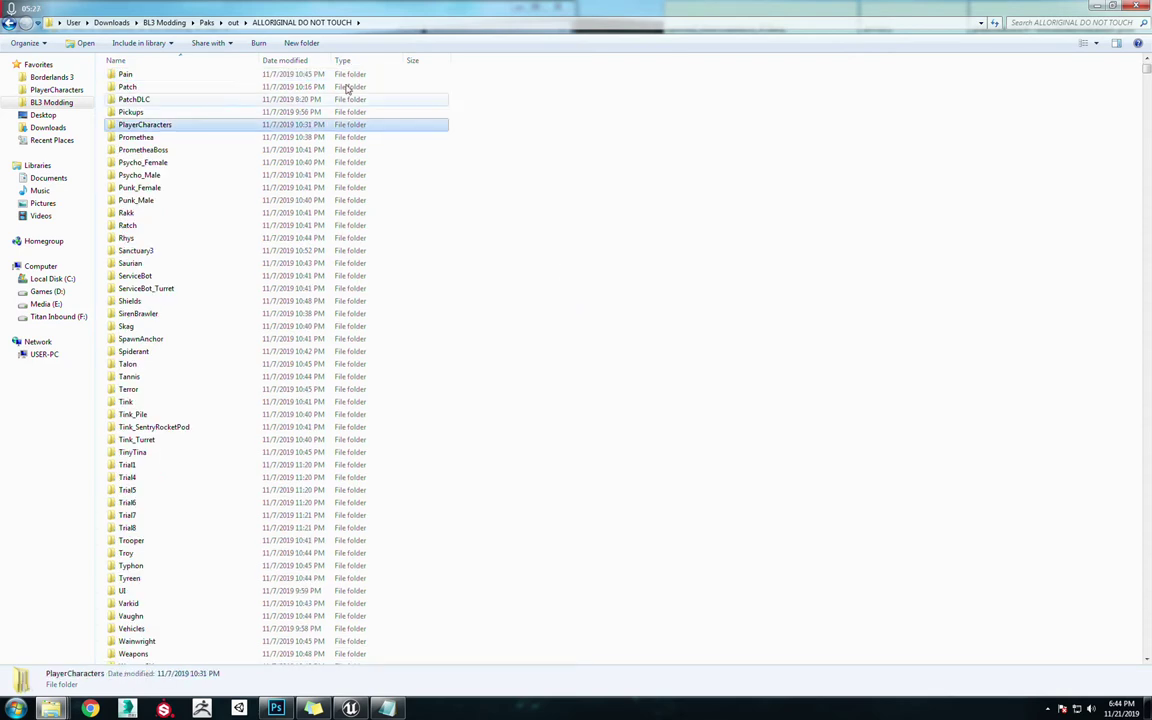
pyautogui.doubleClick(181, 126)
pyautogui.click(149, 80)
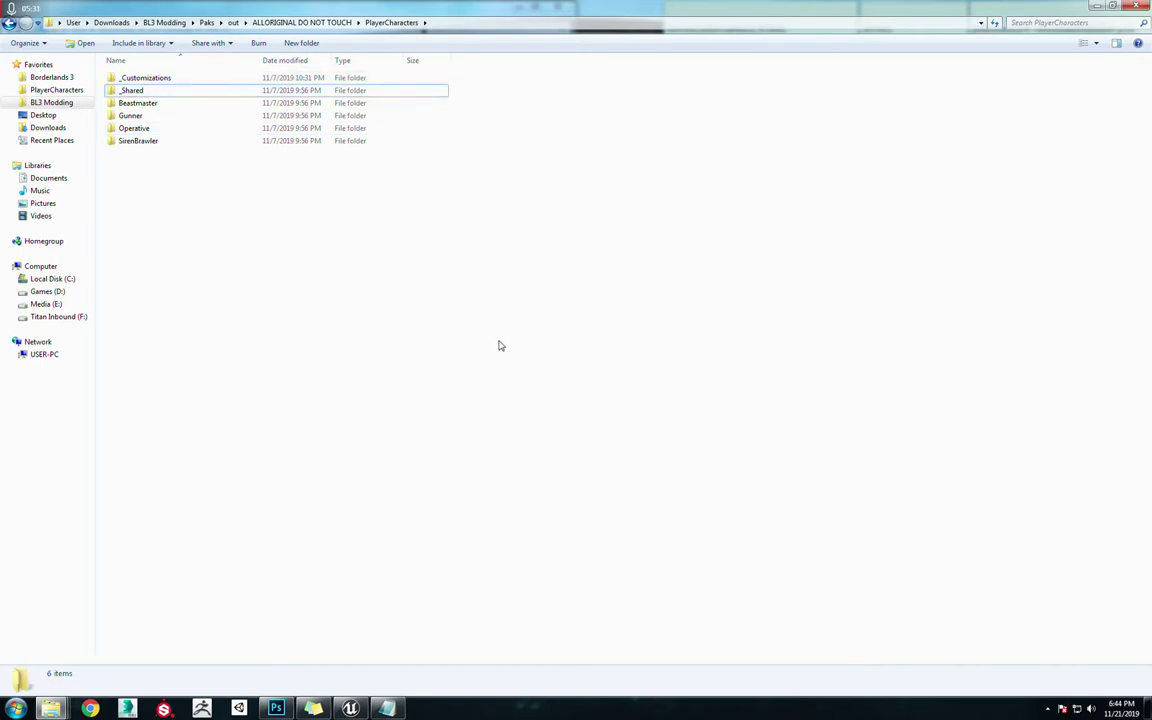
pyautogui.press('BackSpace')
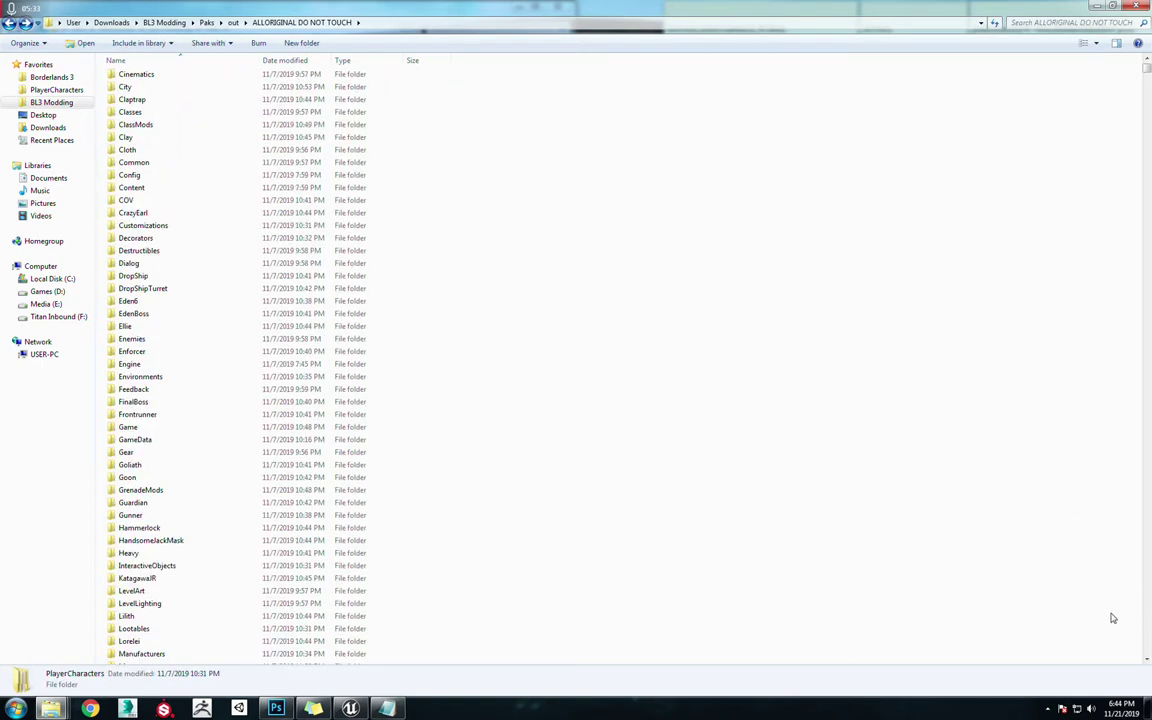
# Examine the loose top-level folders such as _Customizations, _Shared and Config, and close the extracted files window
pyautogui.scroll(6, 998, 547)
pyautogui.click(167, 80)
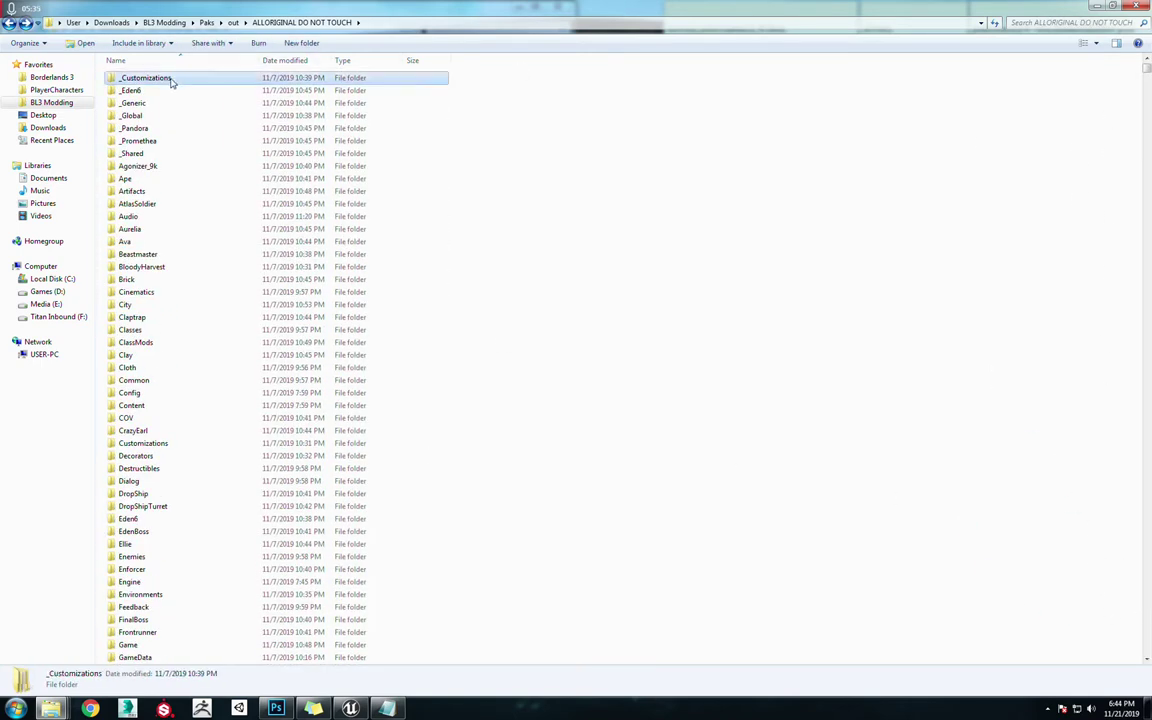
pyautogui.doubleClick(148, 155)
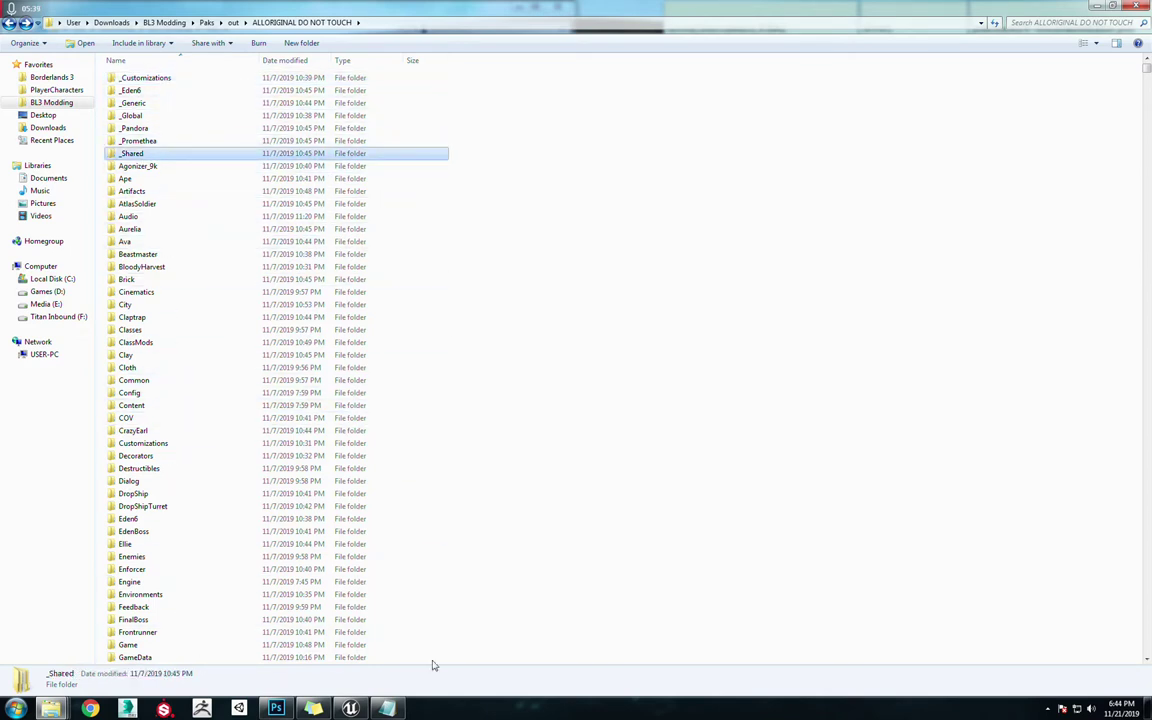
pyautogui.scroll(-16, 231, 404)
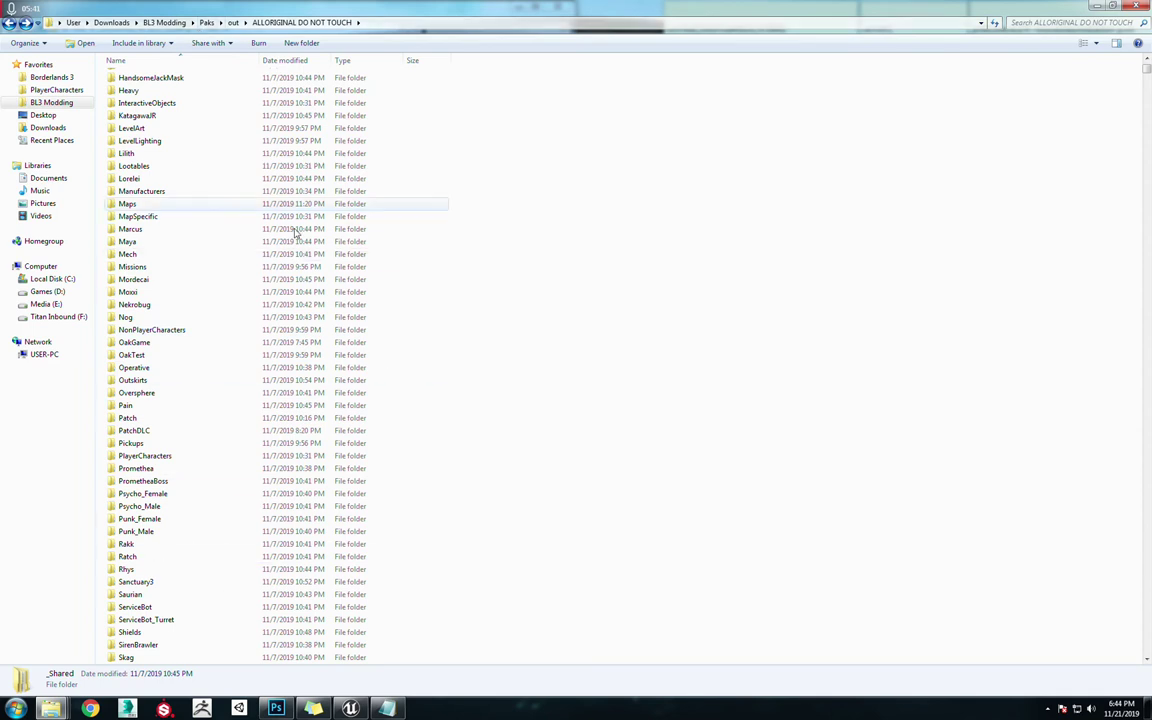
pyautogui.scroll(15, 589, 238)
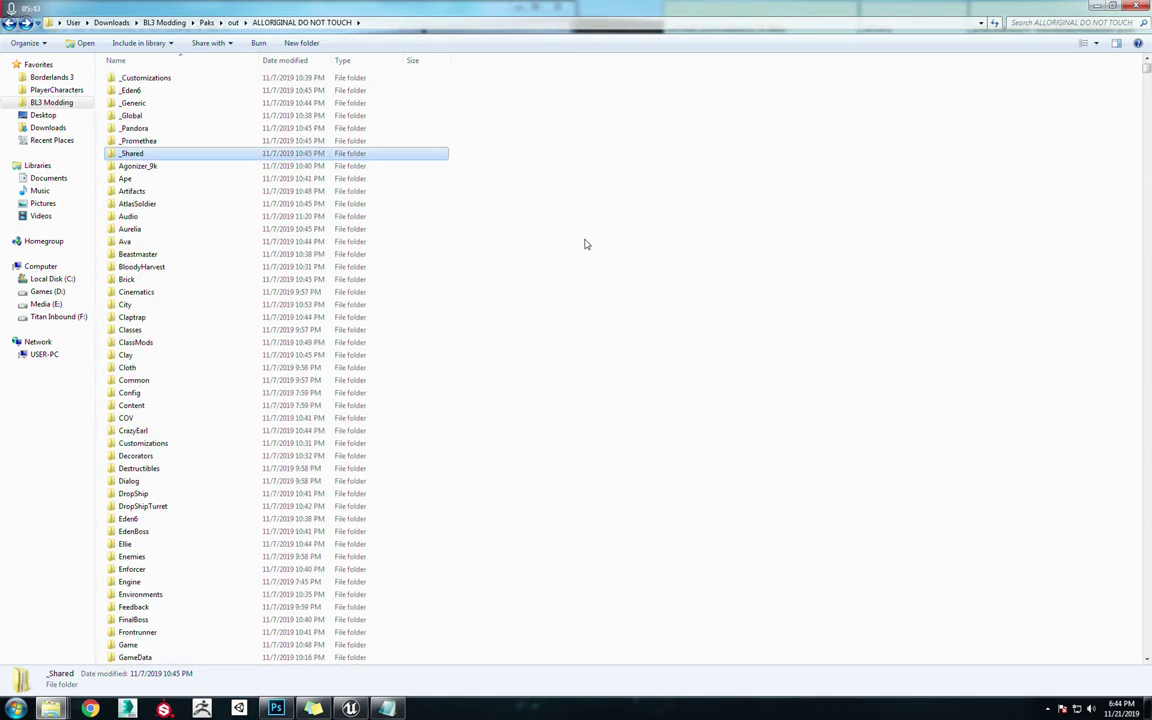
pyautogui.click(586, 240)
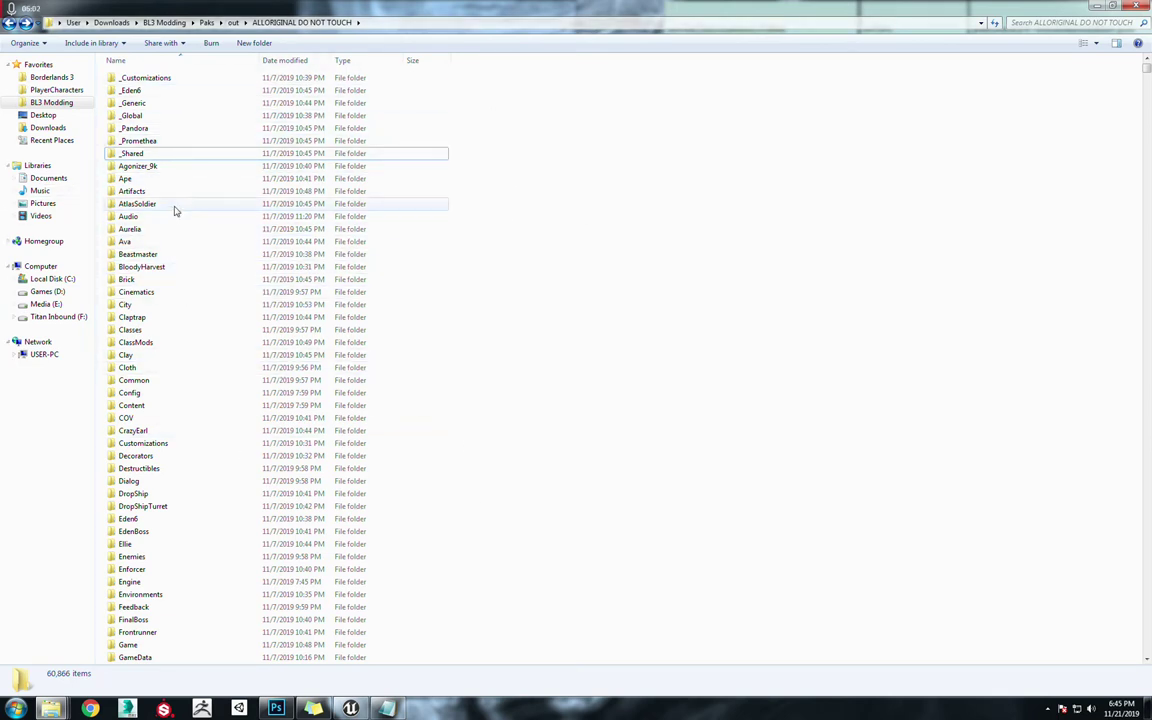
pyautogui.click(153, 396)
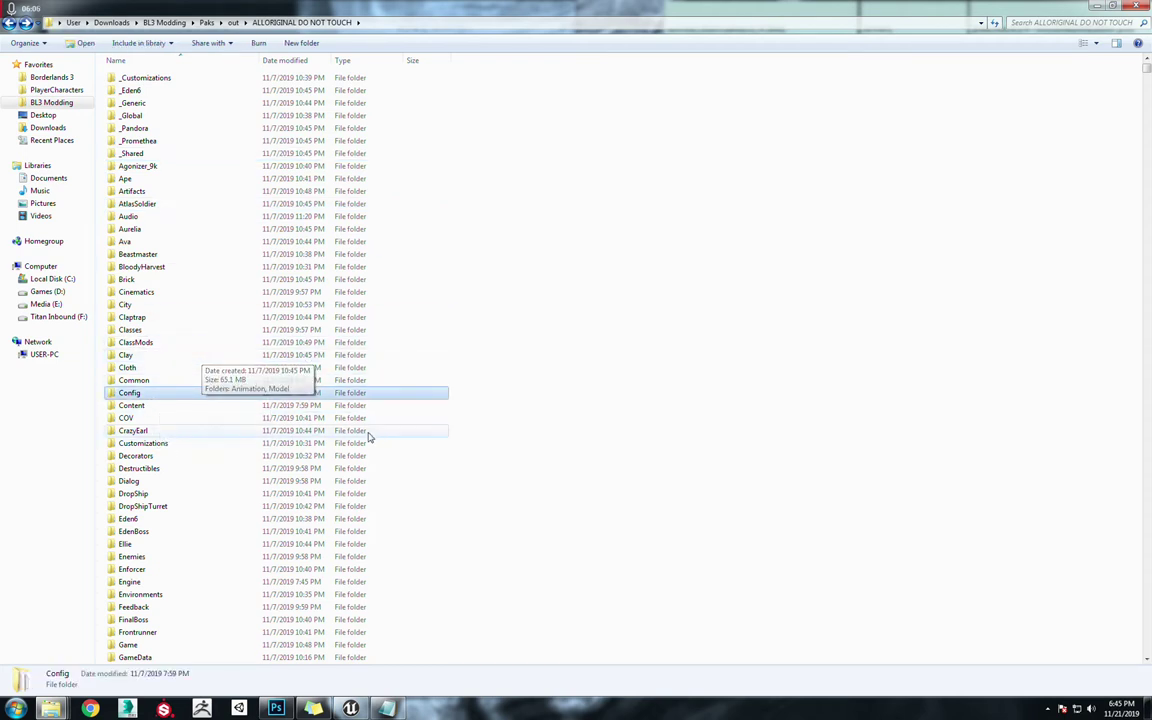
pyautogui.click(490, 208)
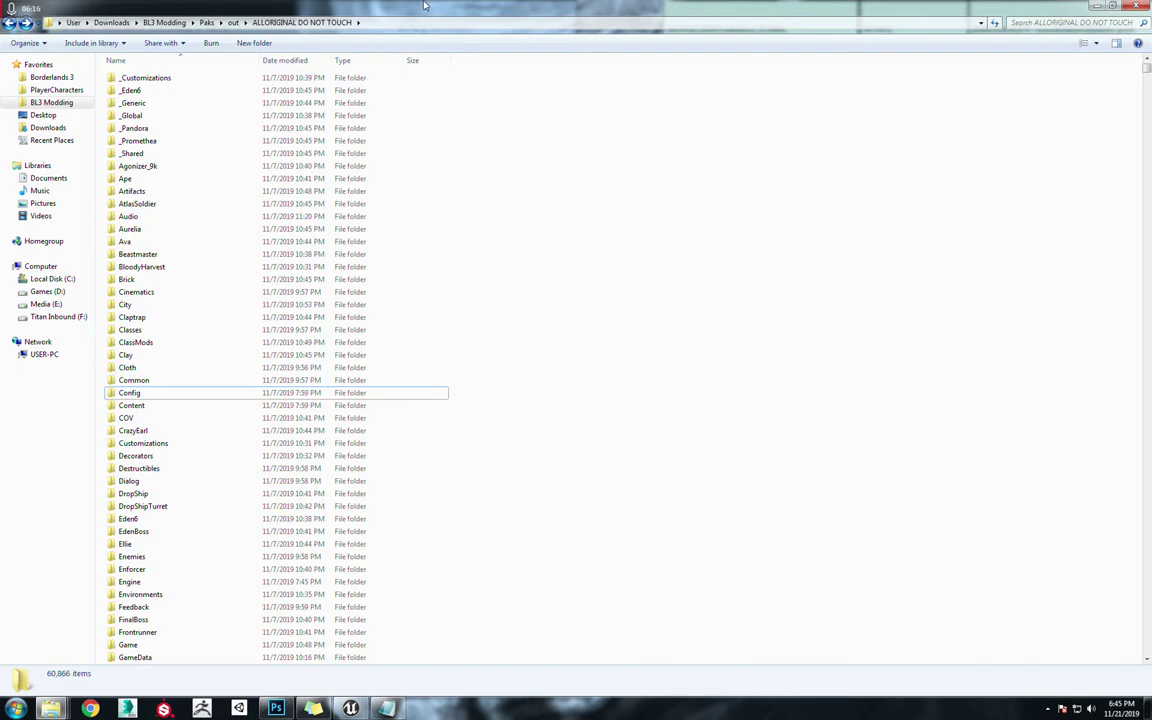
pyautogui.click(1136, 5)
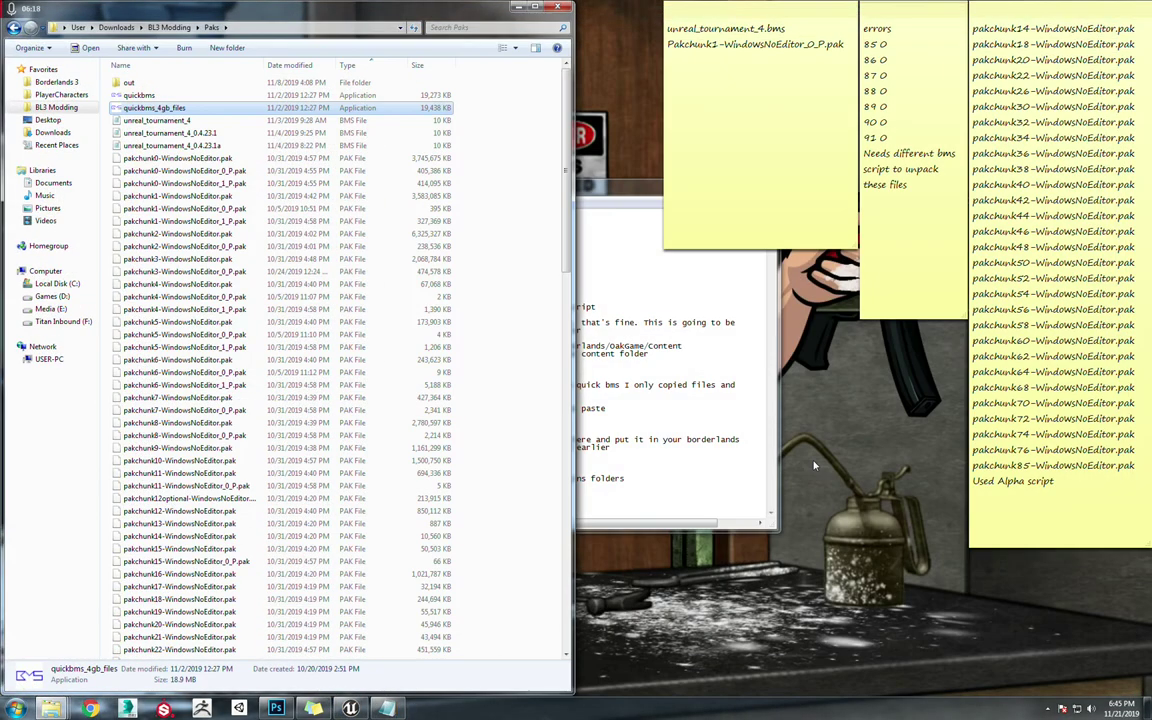
# Browse to the game's pak folder at D:\Games\Borderlands 3\OakGame\Content\Paks
pyautogui.click(489, 267)
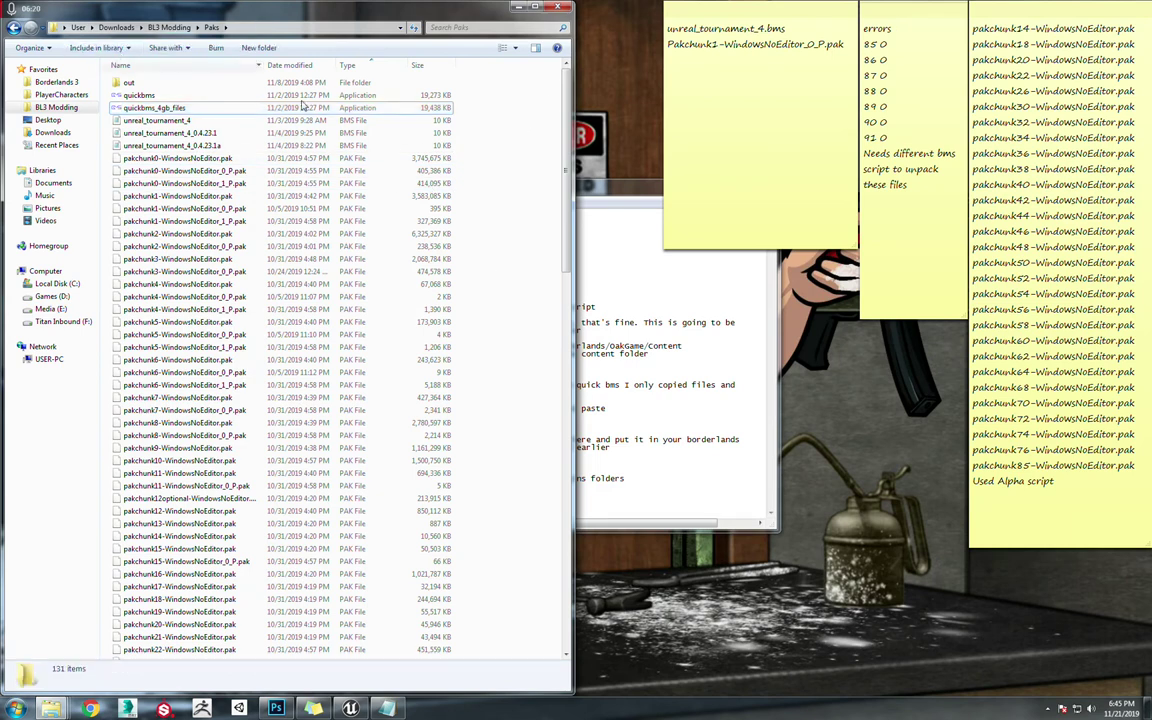
pyautogui.click(52, 296)
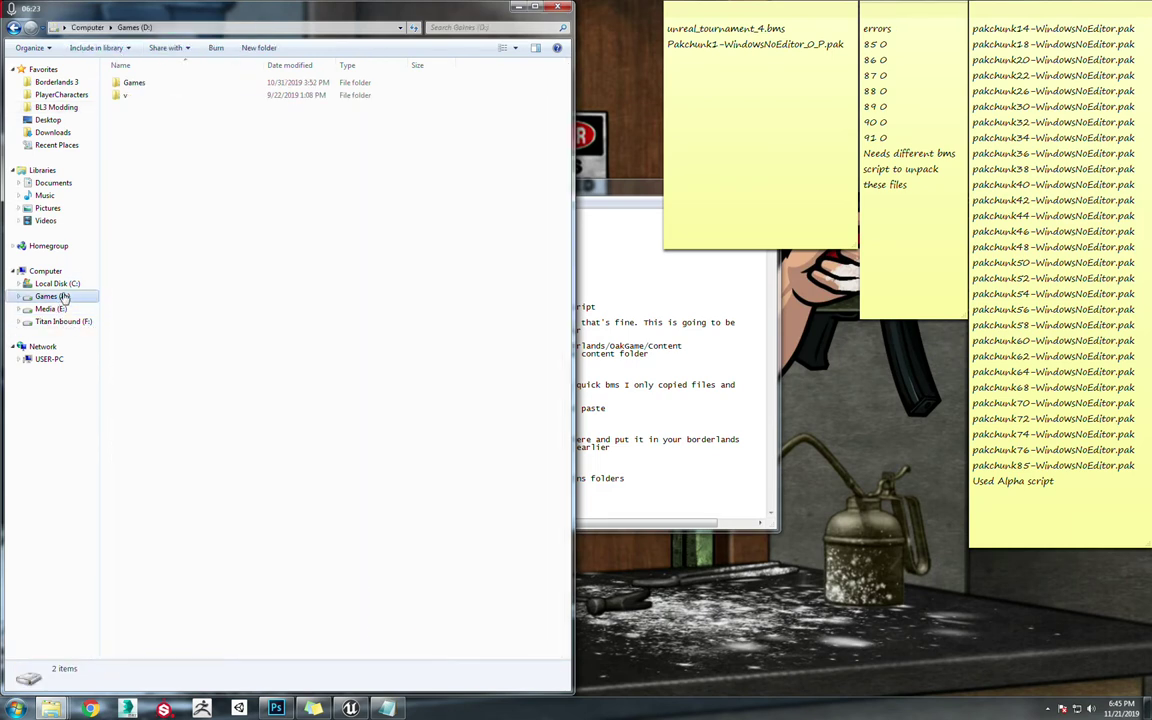
pyautogui.doubleClick(152, 87)
pyautogui.doubleClick(150, 84)
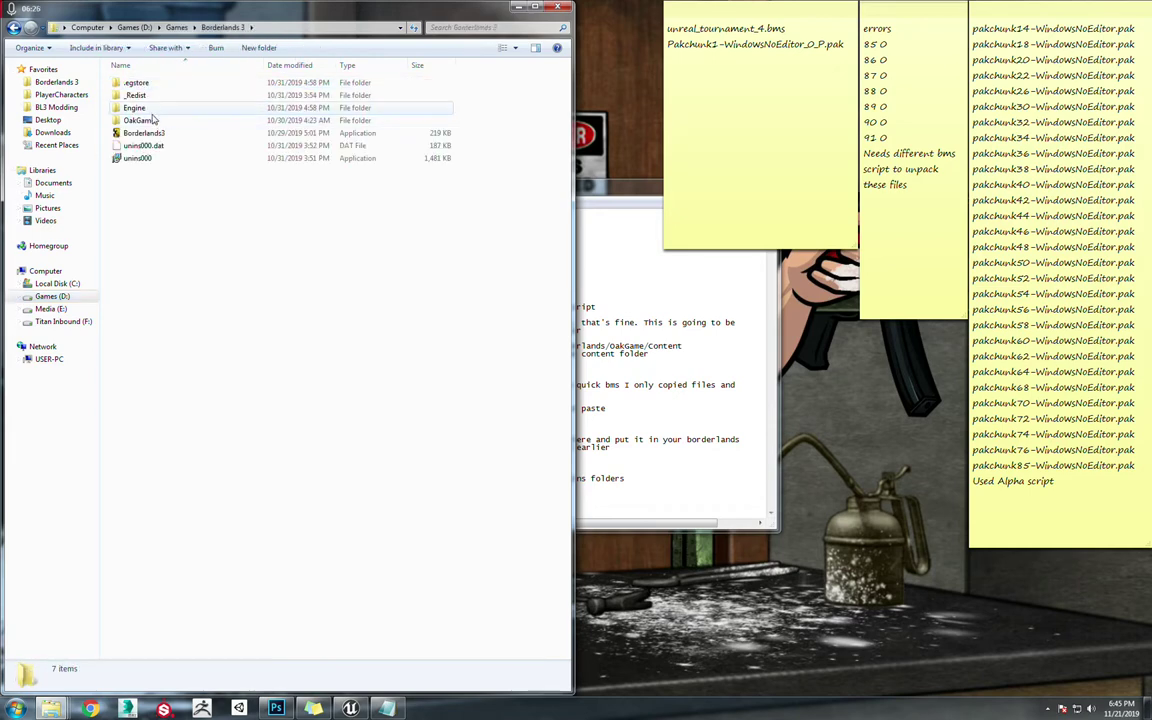
pyautogui.doubleClick(150, 121)
pyautogui.doubleClick(150, 95)
pyautogui.doubleClick(138, 96)
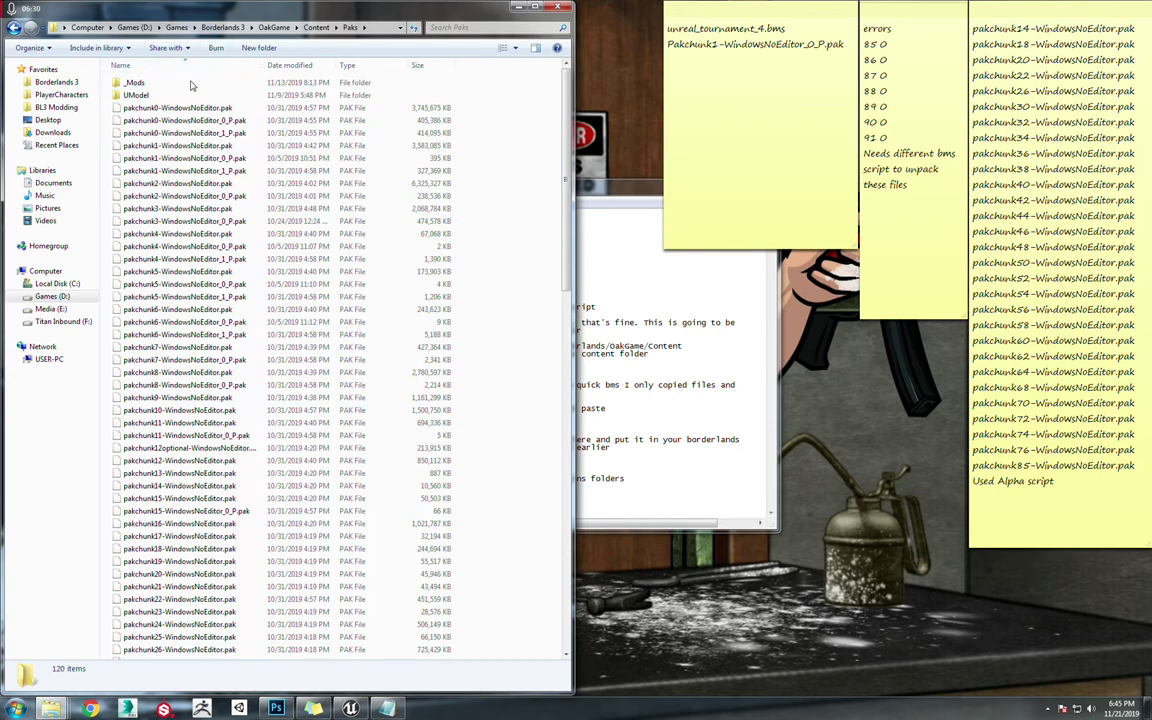
# Open the UModel folder inside Paks and launch the umodel application
pyautogui.click(283, 147)
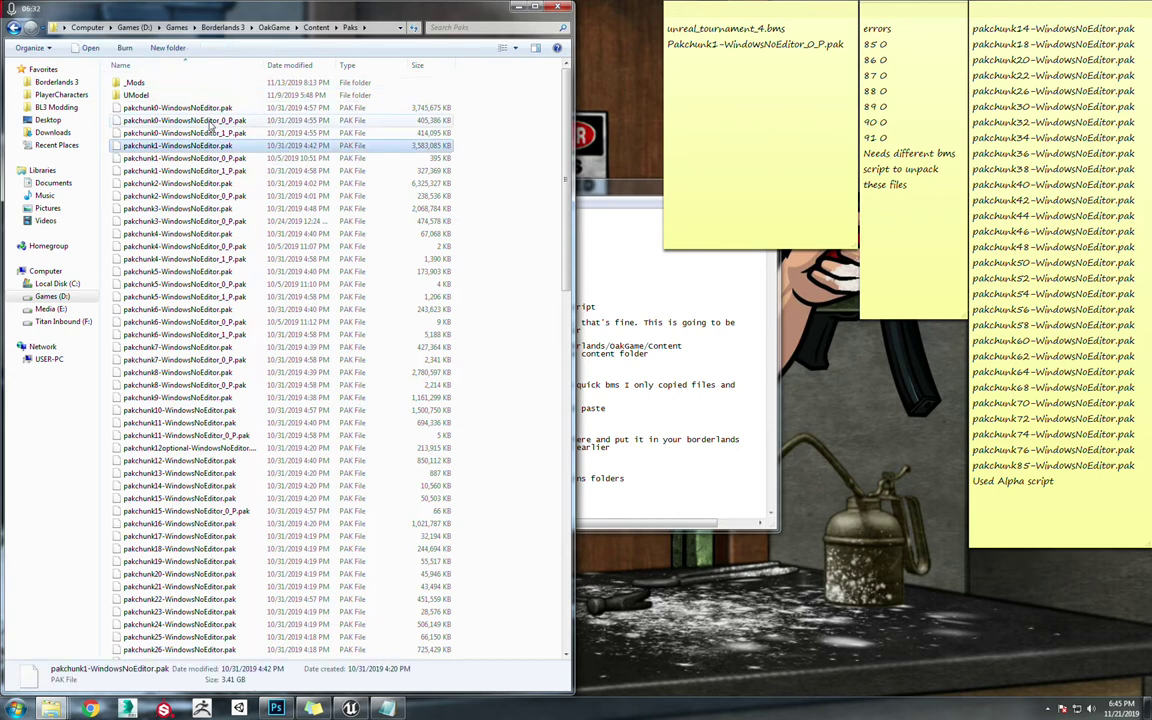
pyautogui.click(155, 96)
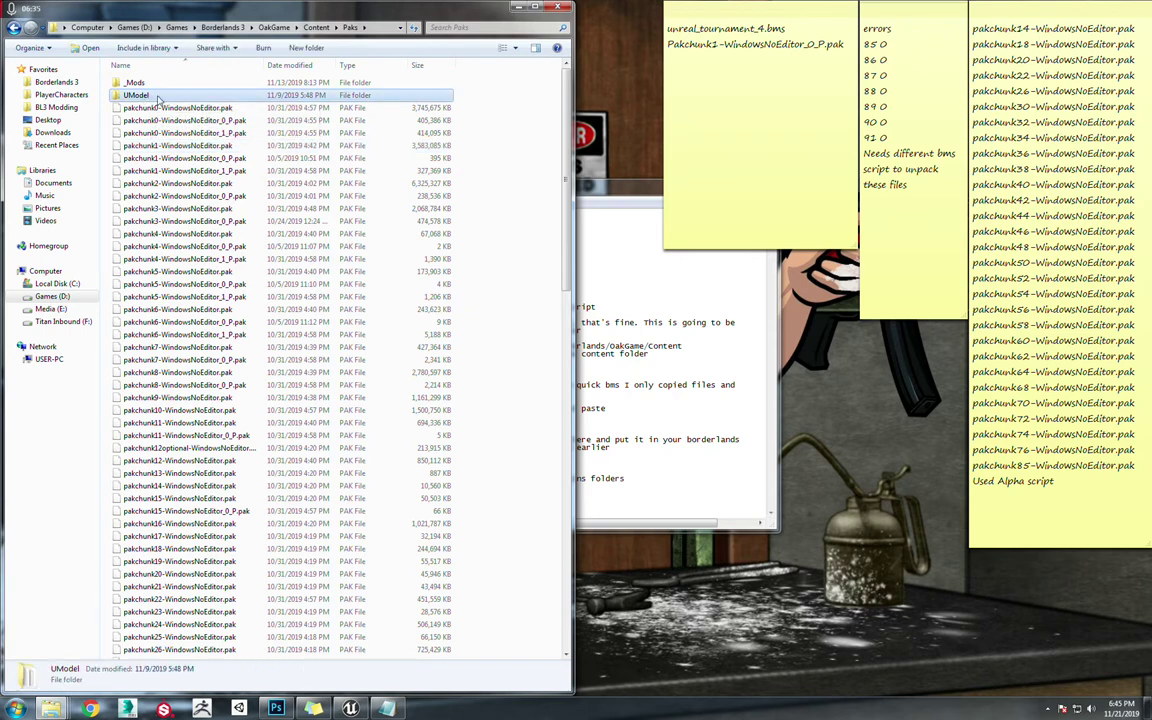
pyautogui.doubleClick(155, 96)
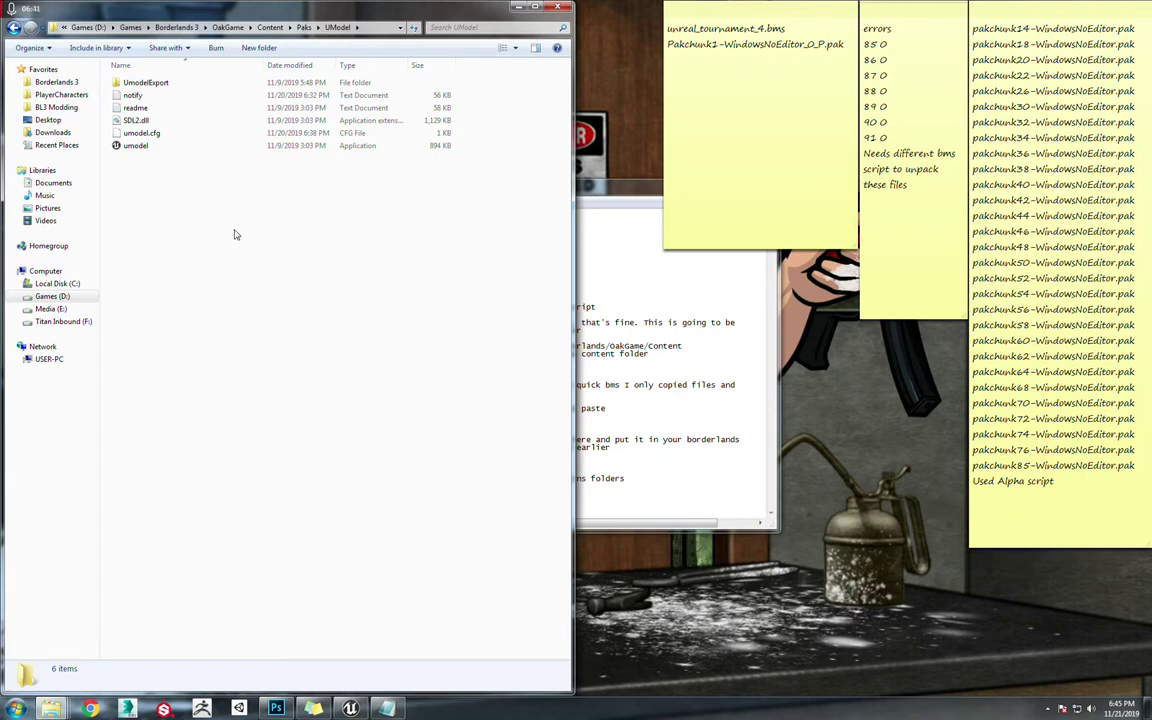
pyautogui.doubleClick(179, 148)
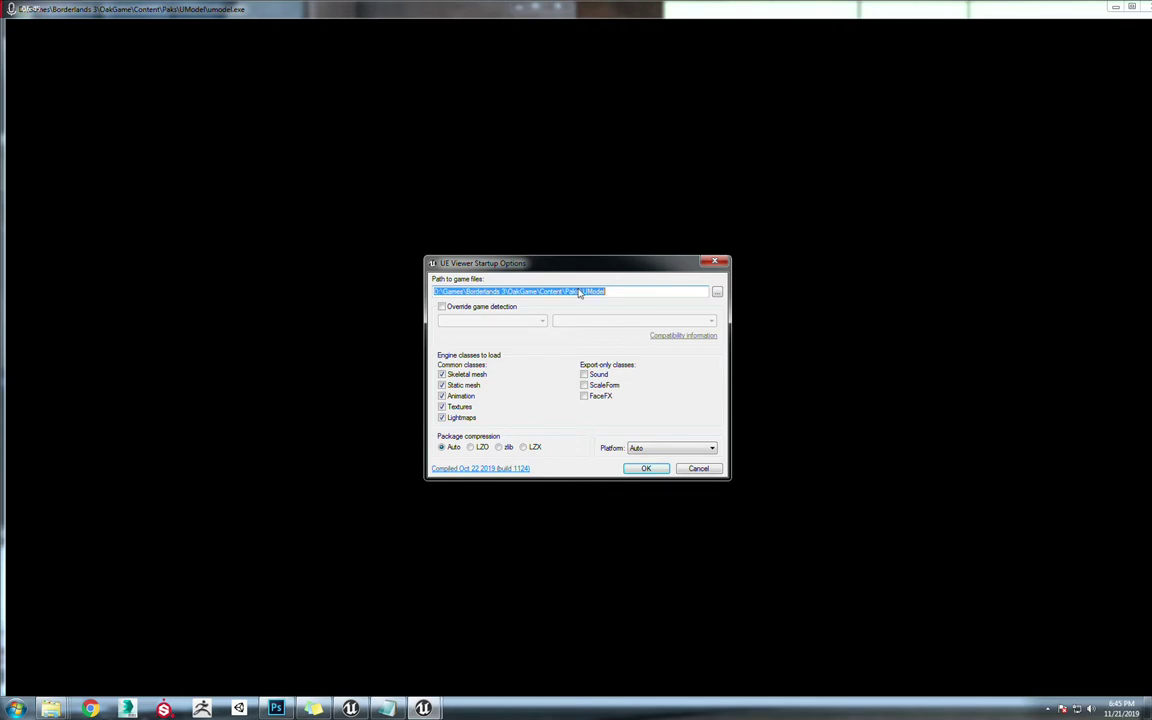
# Shorten the path to game files to D:\Games\Borderlands 3\OakGame\Content\Paks
pyautogui.moveTo(640, 291); pyautogui.dragTo(586, 293)
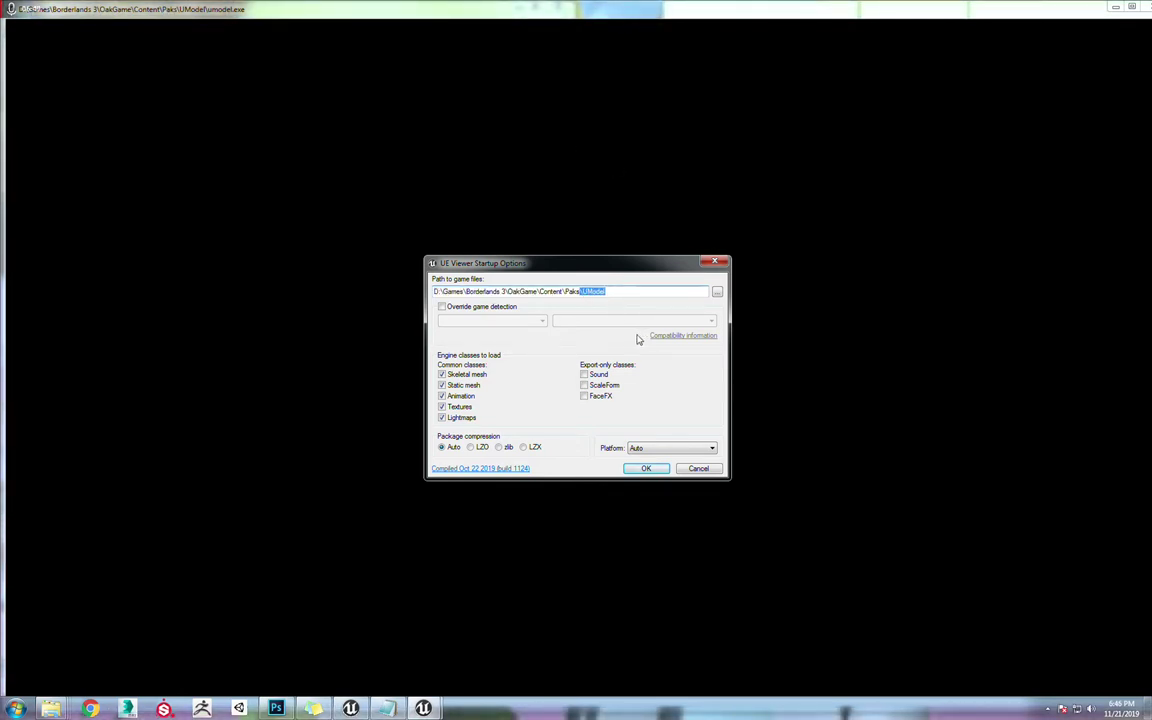
pyautogui.press('BackSpace')
pyautogui.press('BackSpace')
# Override the game detection with Unreal engine 4 as the engine and Borderlands 3 as the game
pyautogui.click(506, 312)
pyautogui.click(537, 321)
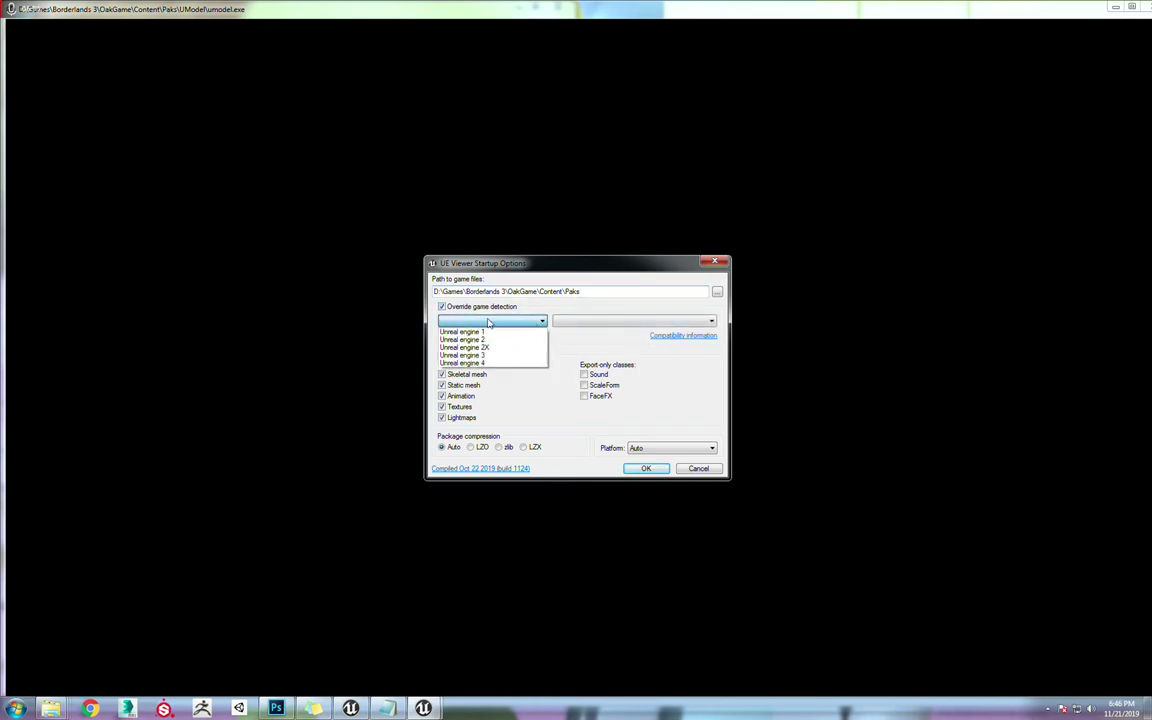
pyautogui.click(463, 362)
pyautogui.click(578, 321)
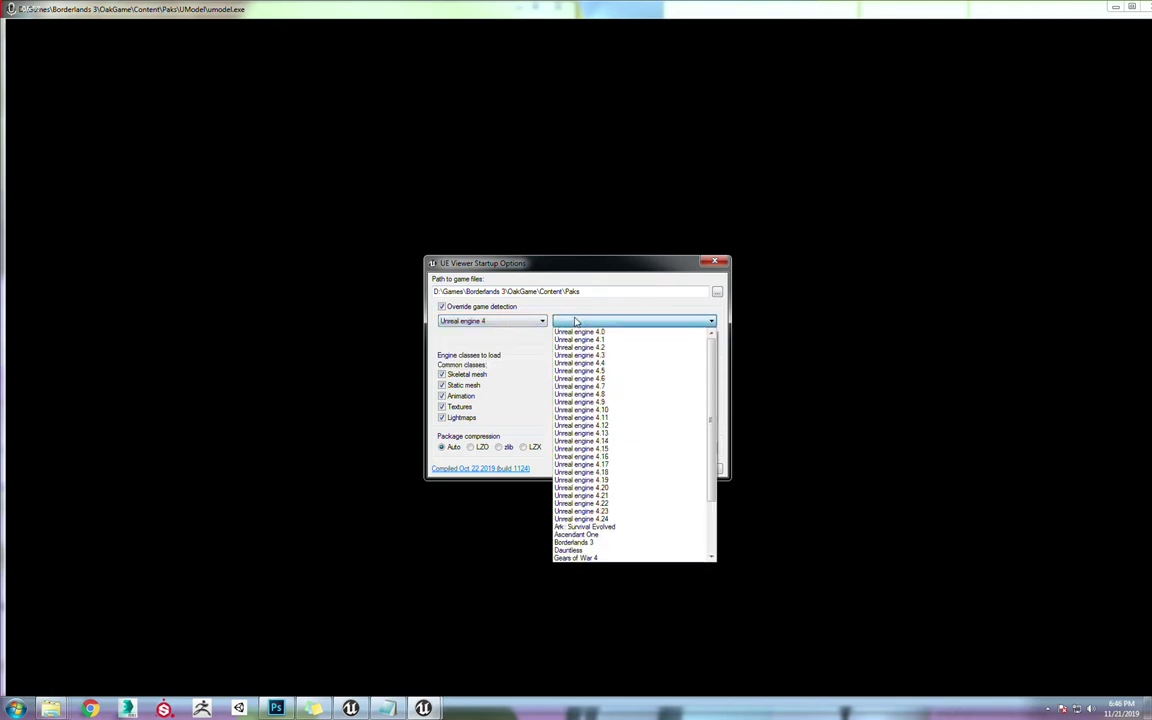
pyautogui.click(594, 544)
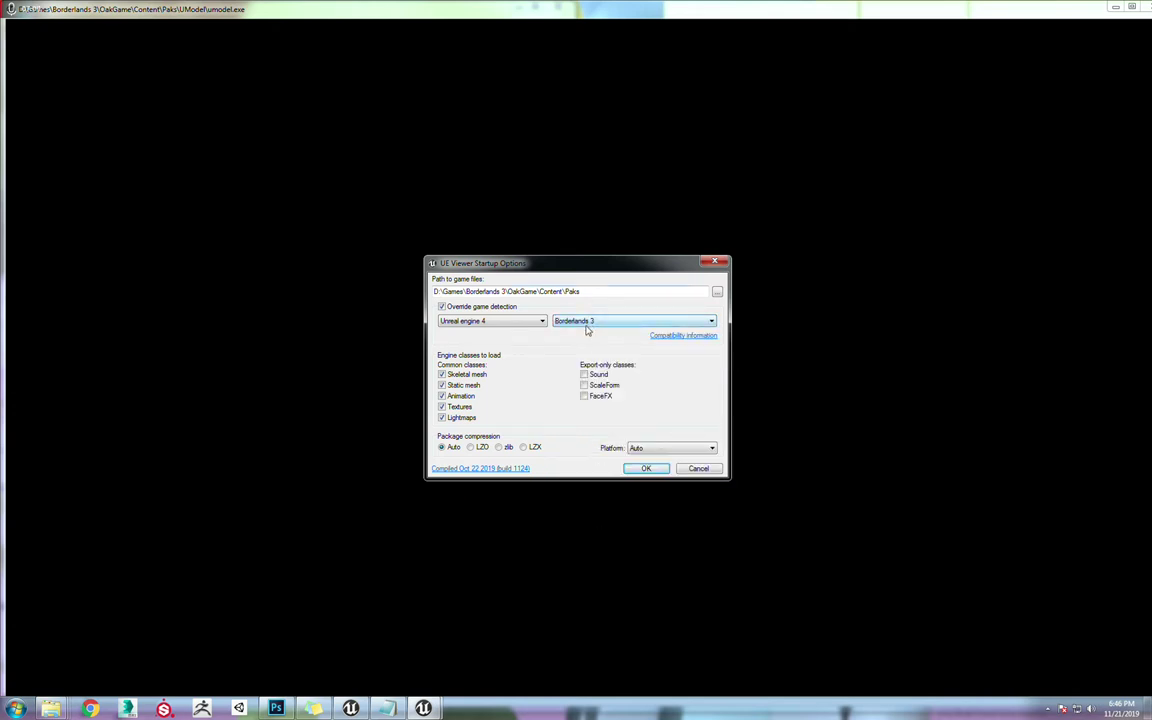
# Enable the Sound, ScaleForm and FaceFX export-only classes in the startup options and load the game packages
pyautogui.click(584, 374)
pyautogui.click(584, 385)
pyautogui.click(586, 398)
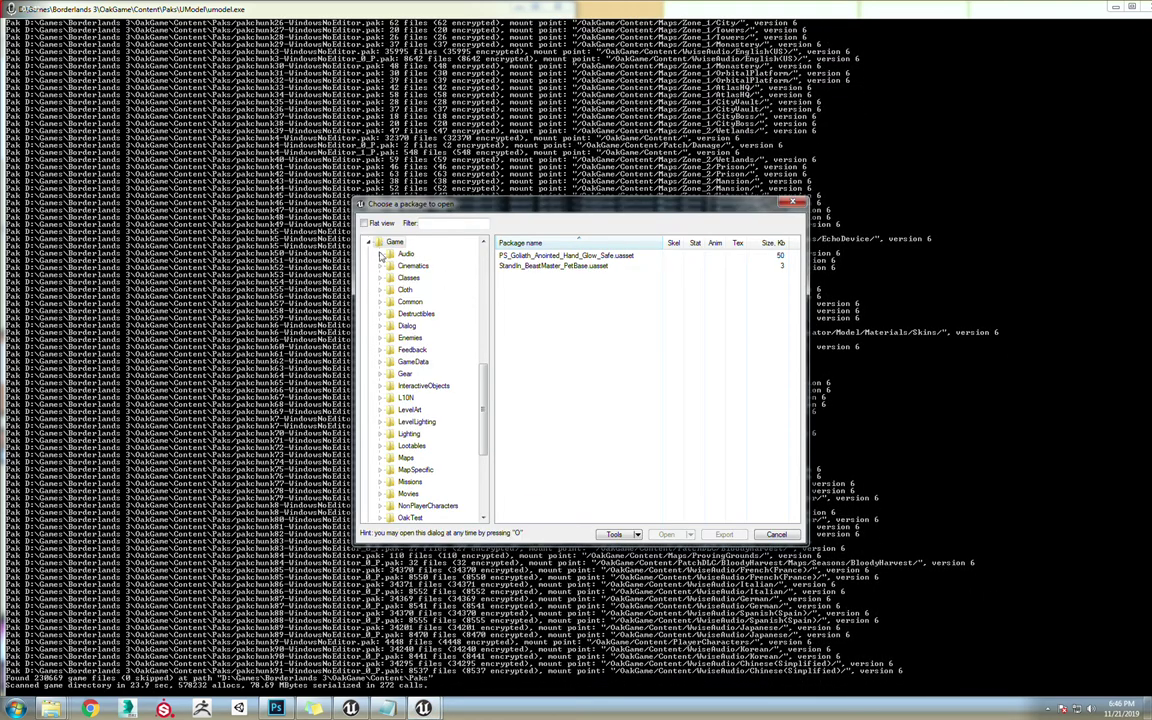
# Collapse the Engine and Game folders in the package tree and look over the top-level Engine, Game and Plugins folders
pyautogui.scroll(5, 484, 370)
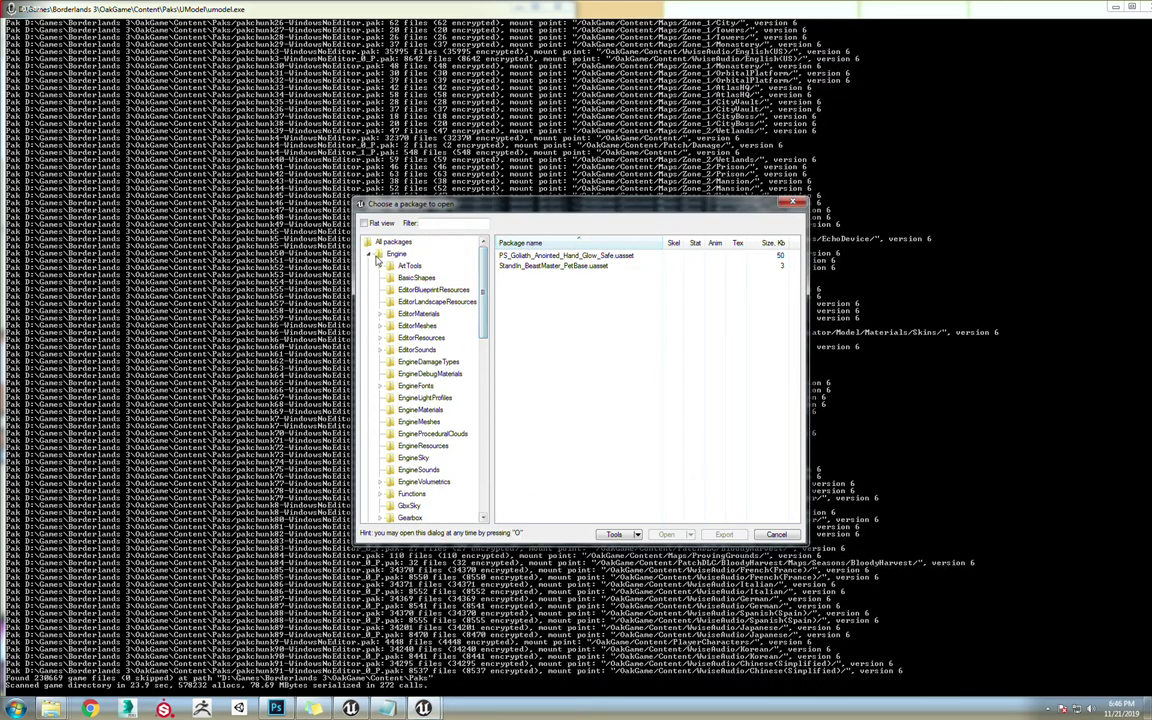
pyautogui.click(371, 254)
pyautogui.click(371, 266)
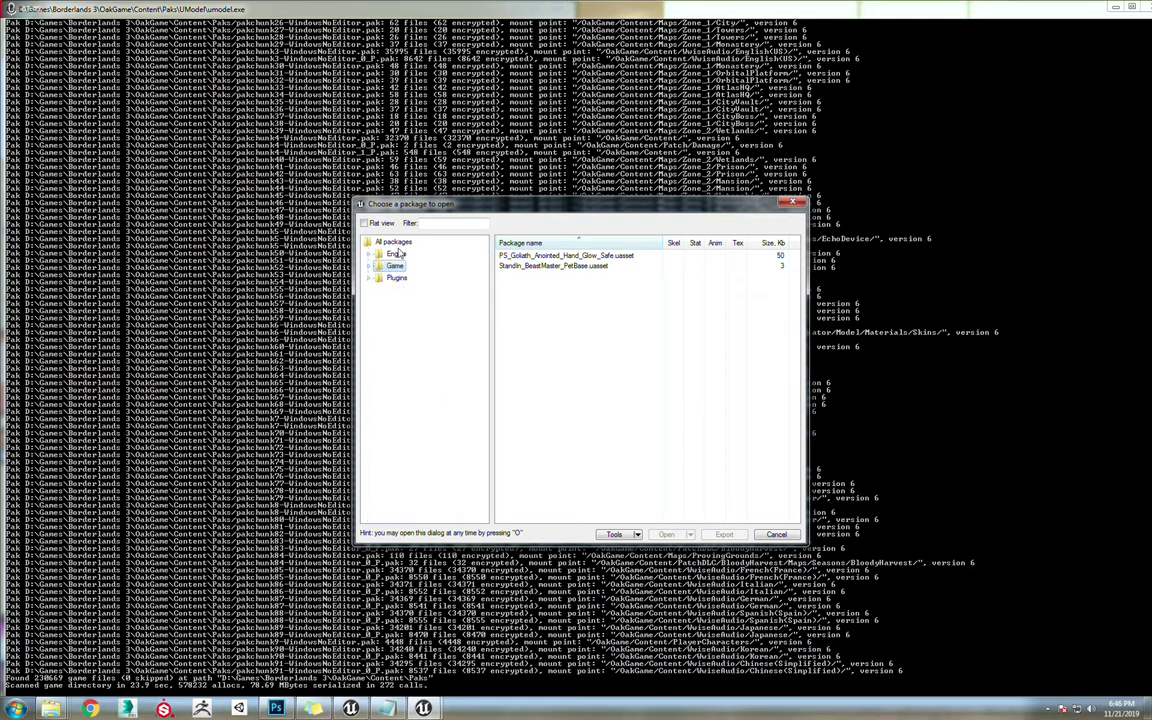
pyautogui.click(396, 265)
pyautogui.click(397, 277)
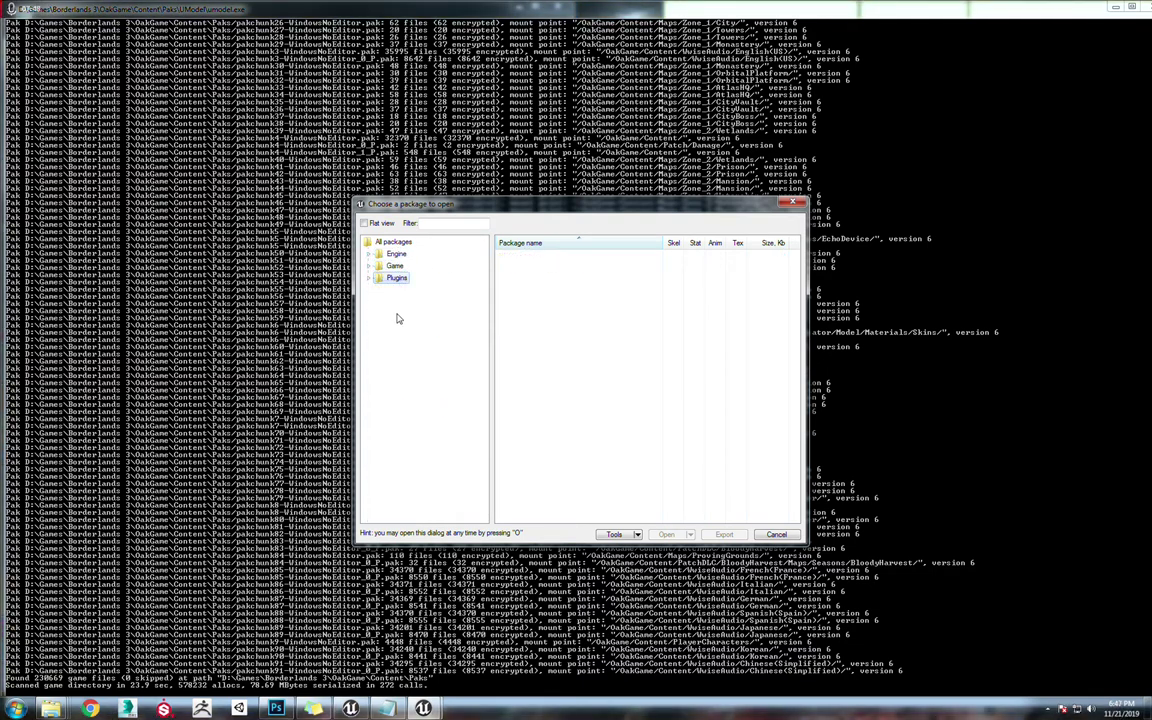
# Show the packages as a flat list and select all of them
pyautogui.click(364, 223)
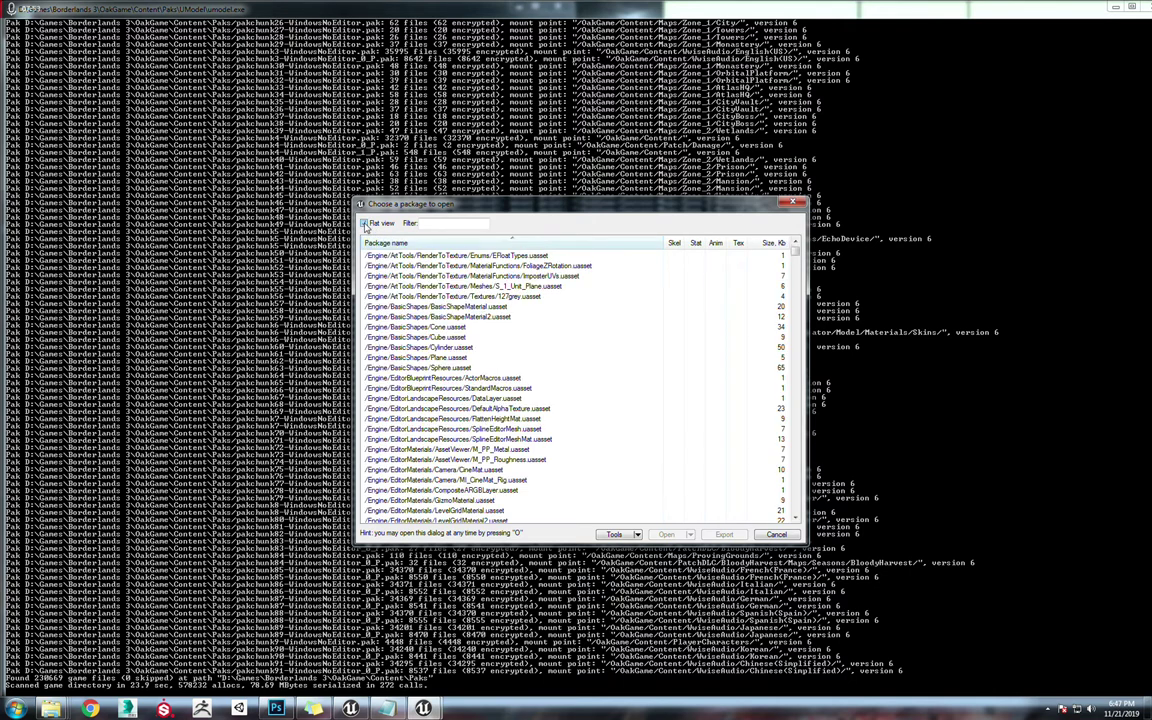
pyautogui.click(451, 369)
pyautogui.click(451, 369)
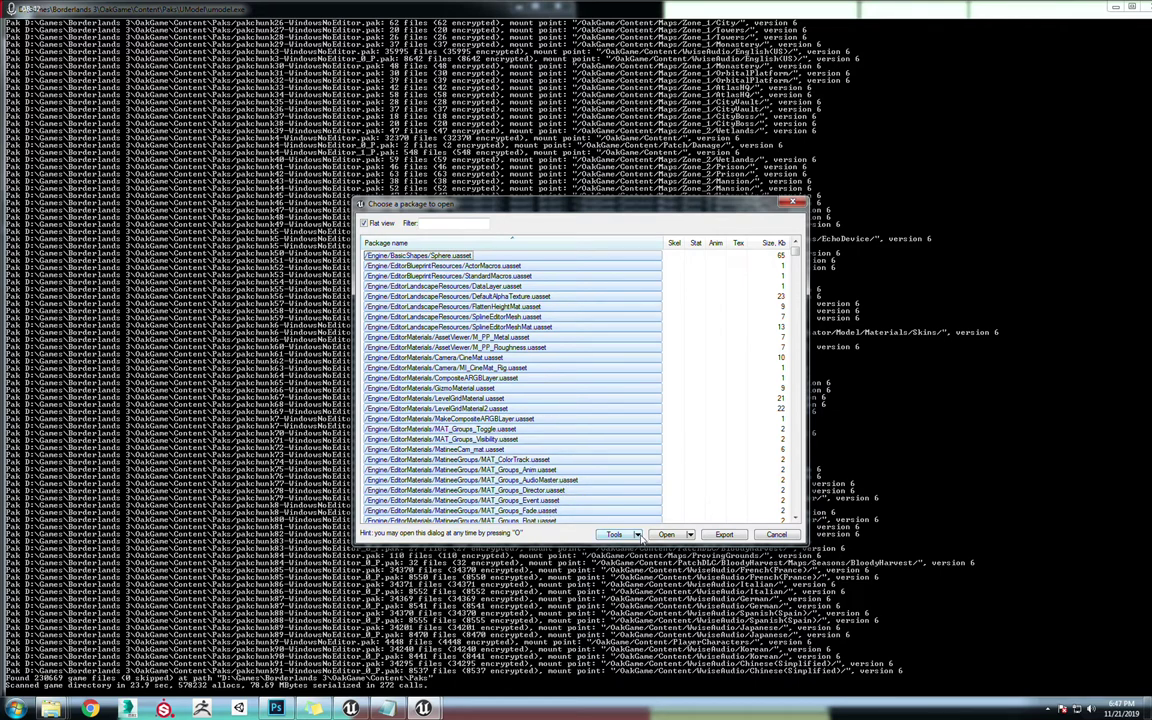
# Review the destination folder in the save options for the selected packages, cancel without saving, and close UModel
pyautogui.click(637, 535)
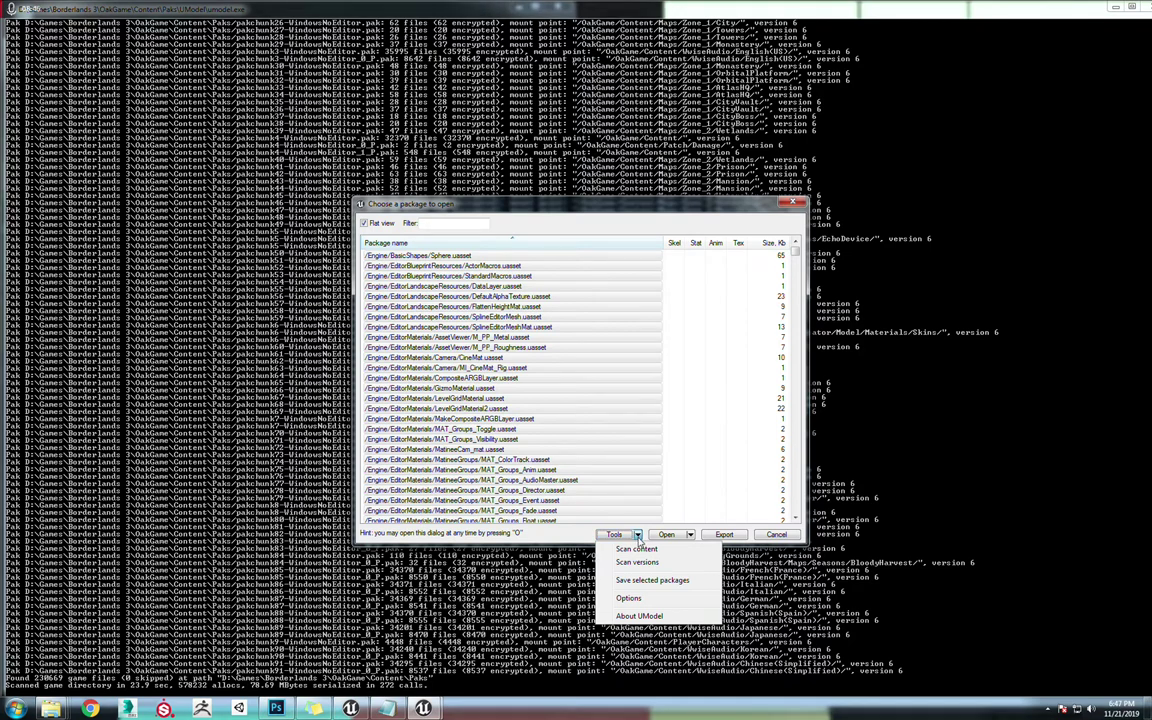
pyautogui.click(648, 582)
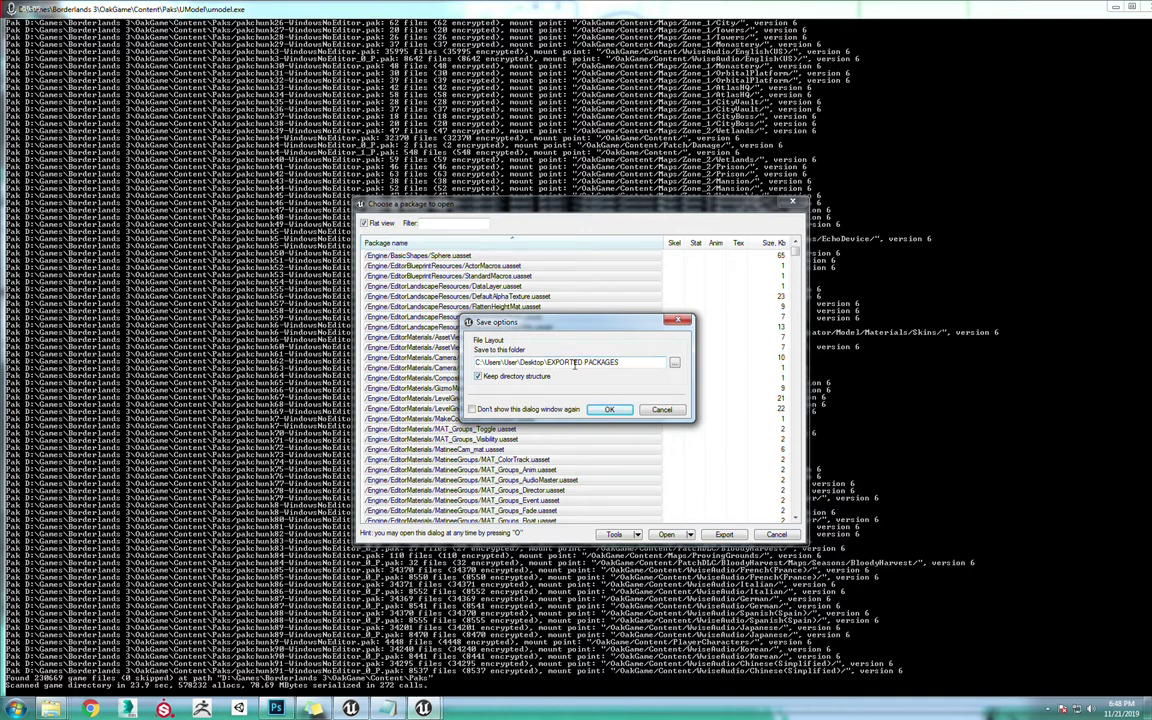
pyautogui.moveTo(545, 363); pyautogui.dragTo(646, 376)
pyautogui.click(483, 365)
pyautogui.click(664, 411)
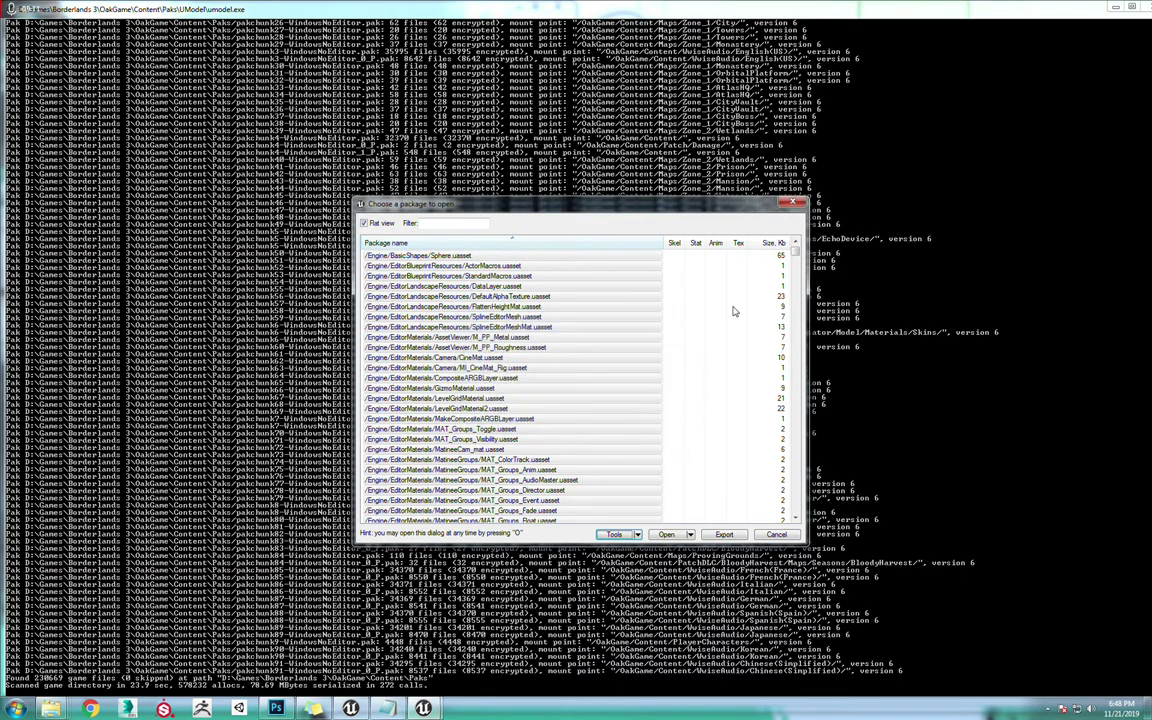
pyautogui.click(791, 203)
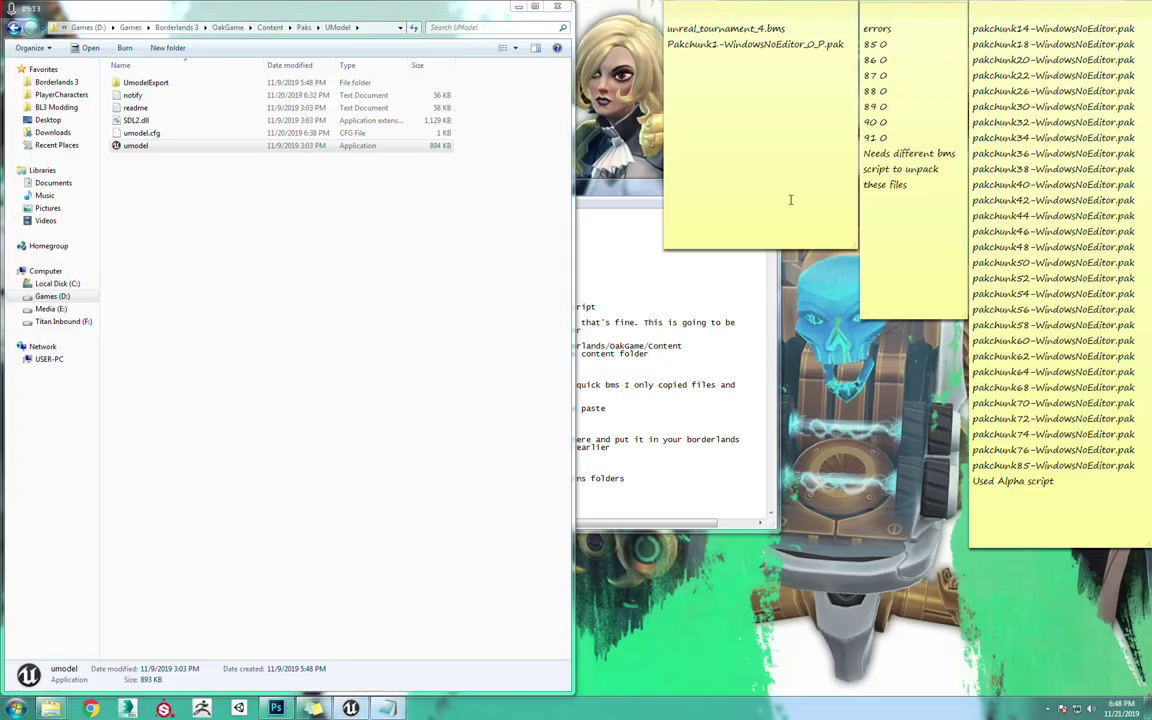
# Open the EXPORTED PACKAGES folder on the desktop in the file browser
pyautogui.click(190, 208)
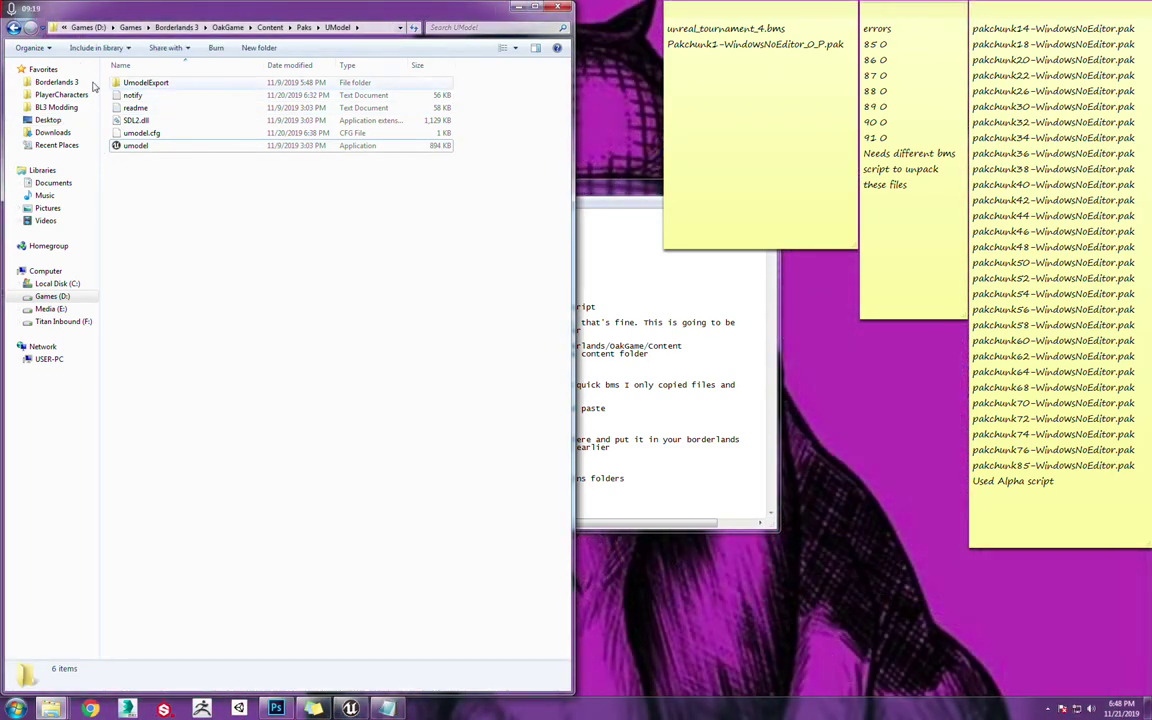
pyautogui.click(48, 120)
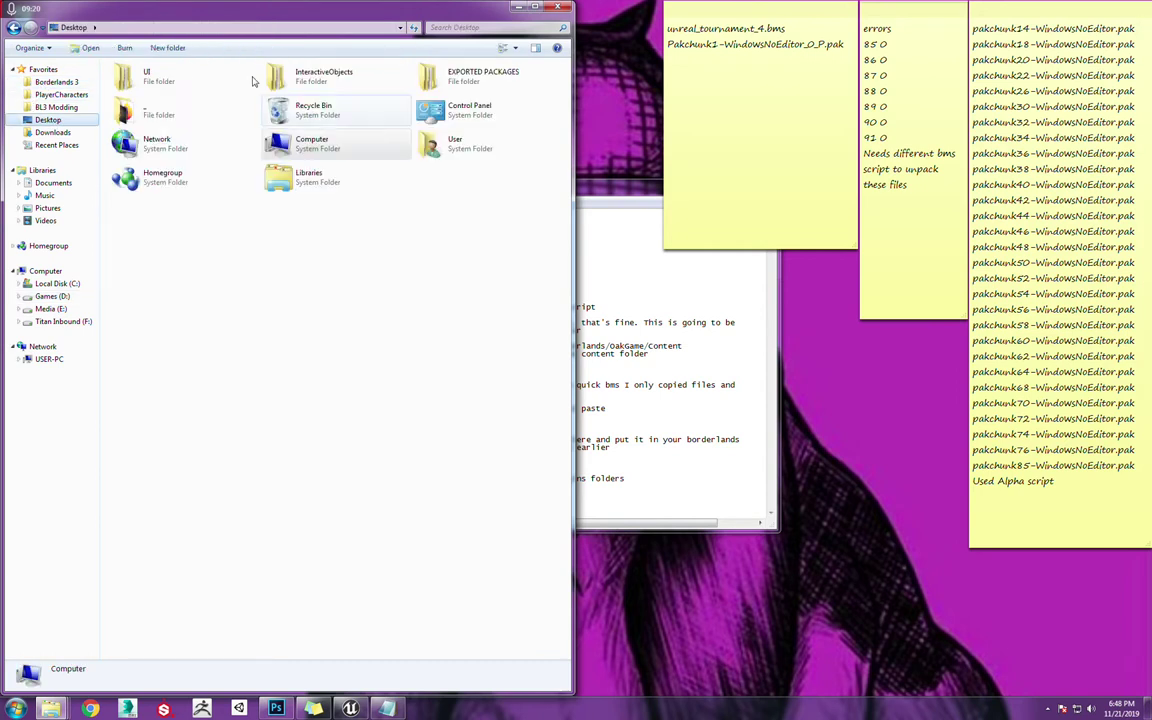
pyautogui.doubleClick(488, 80)
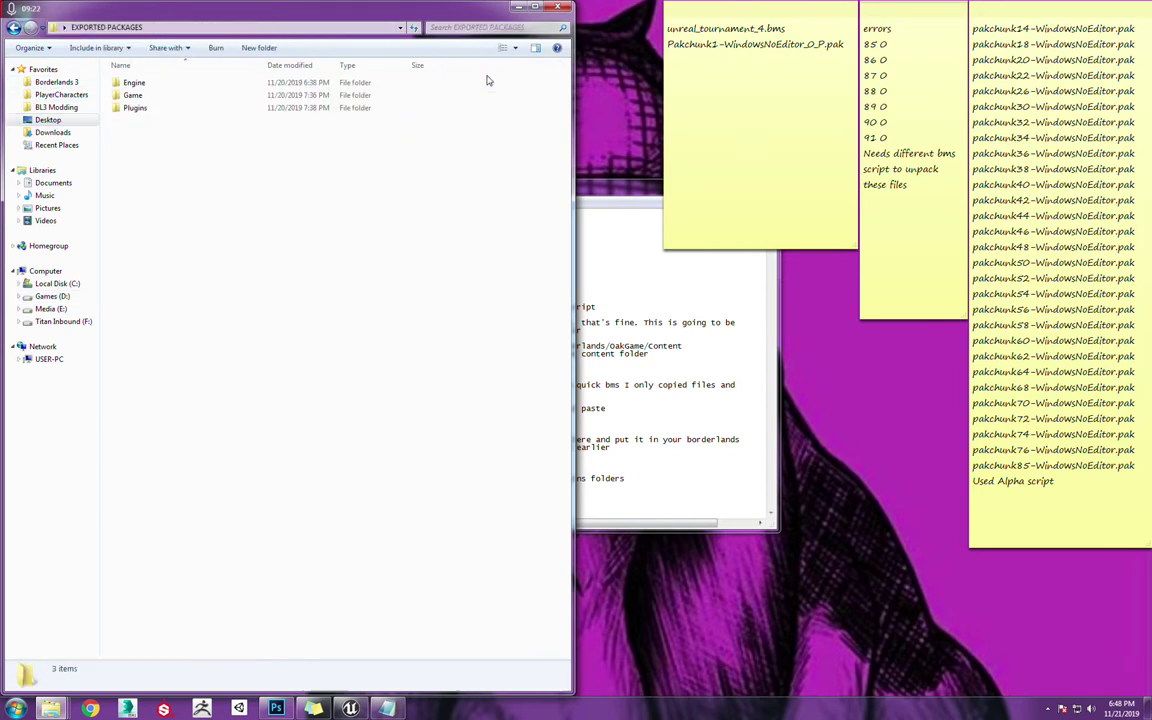
# Examine the exported Engine, Game and Plugins folders, look inside Game, and return to EXPORTED PACKAGES
pyautogui.click(150, 83)
pyautogui.click(133, 96)
pyautogui.click(136, 108)
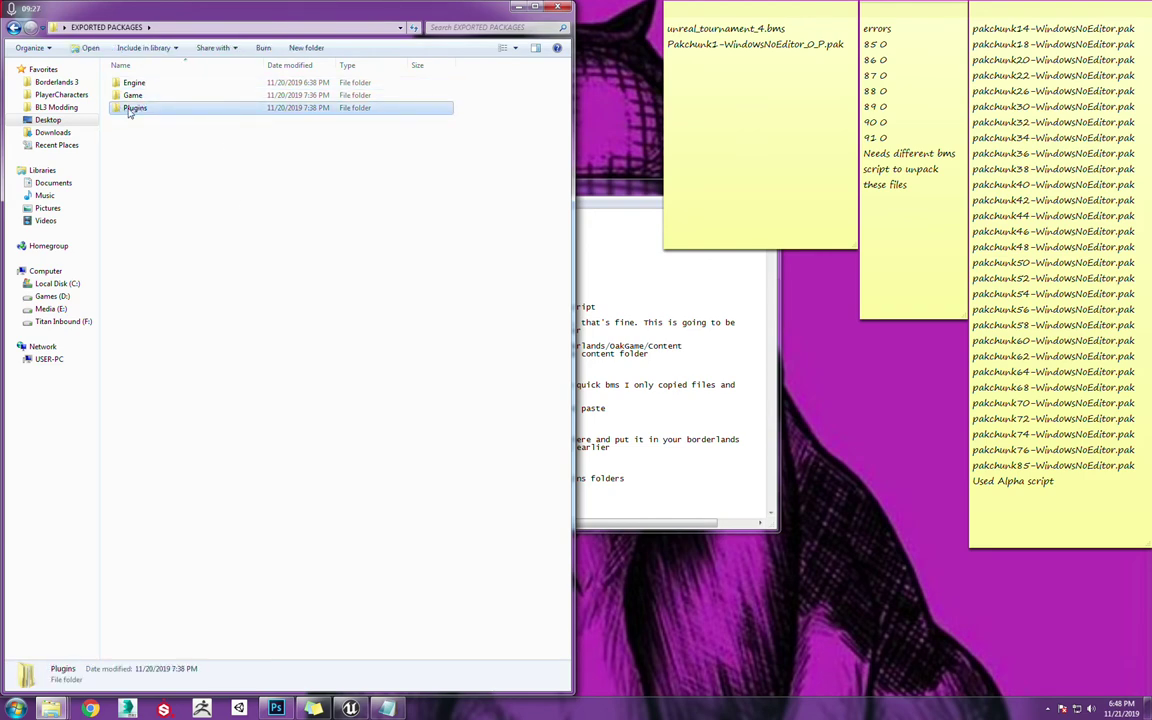
pyautogui.click(140, 96)
pyautogui.doubleClick(140, 96)
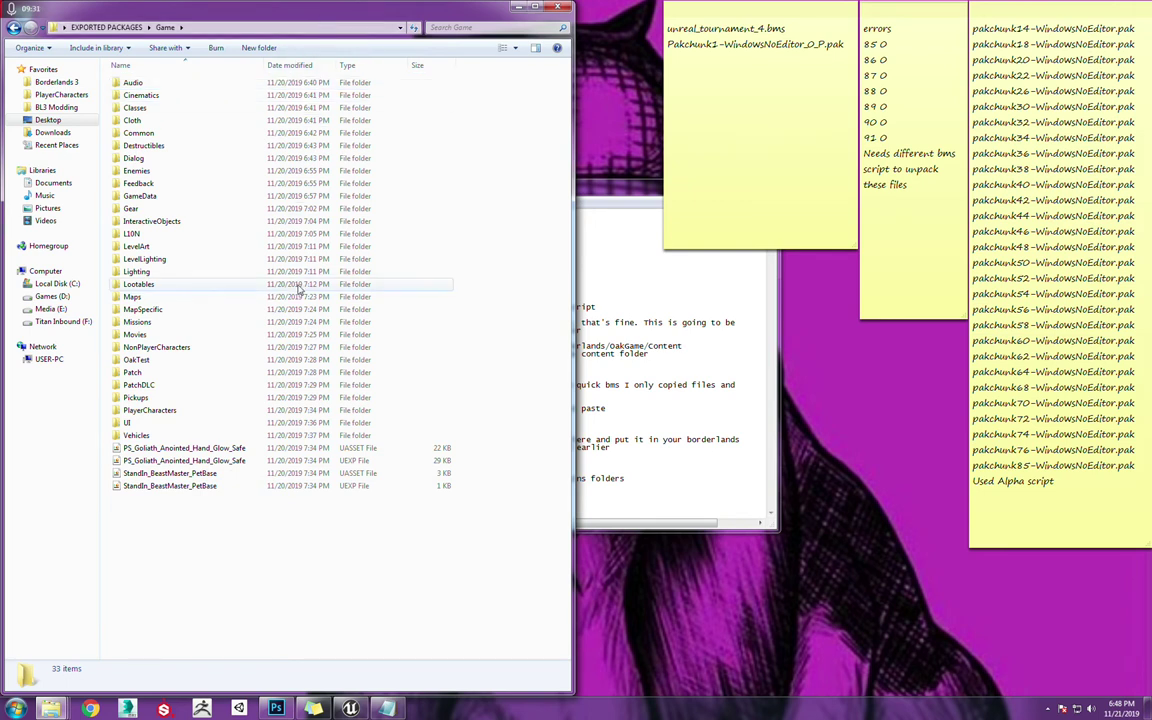
pyautogui.press('BackSpace')
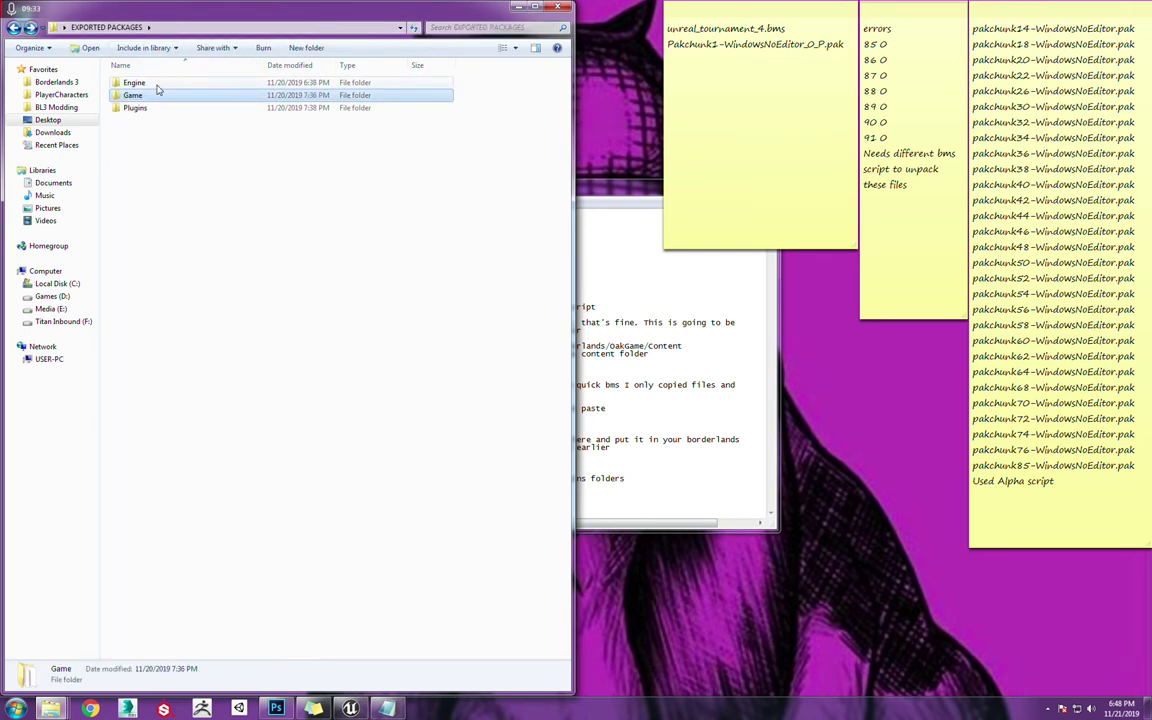